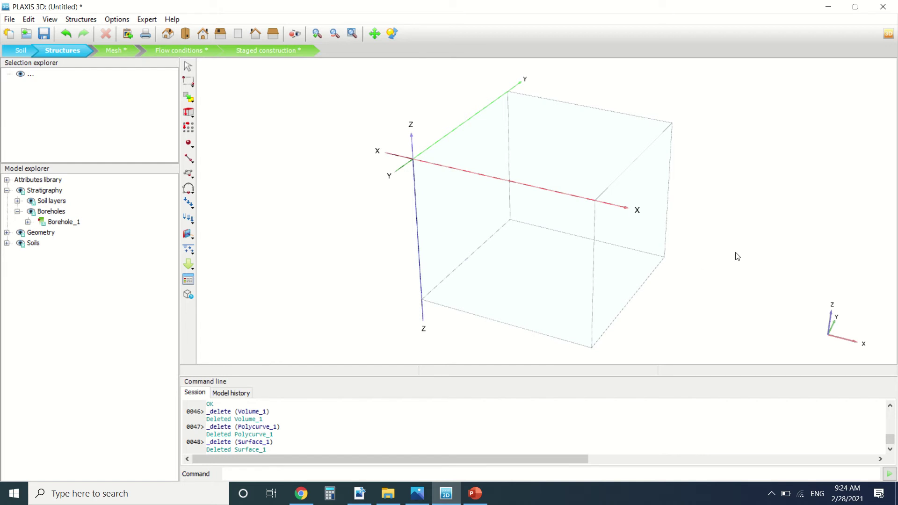
Step: Examine the column installation image in Photos and the stone columns section in Acrobat Reader, returning to PLAXIS 3D
click(418, 493)
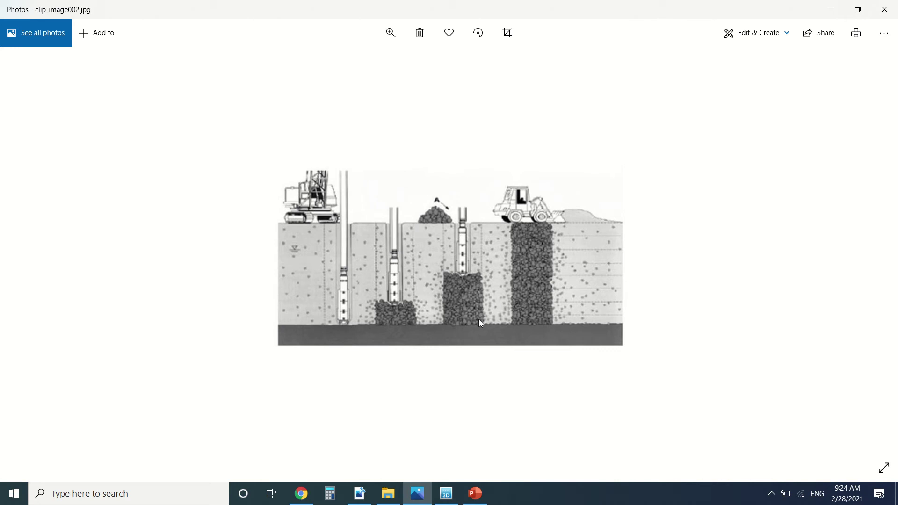
click(362, 491)
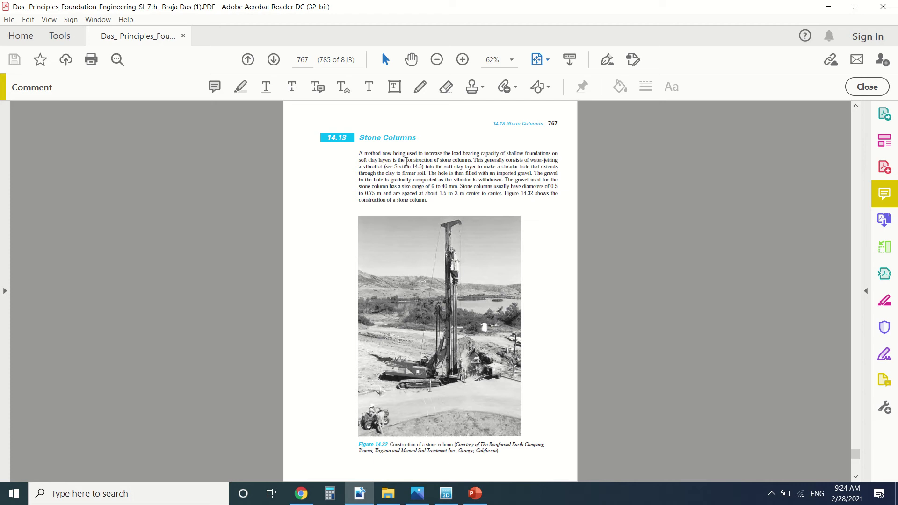
scroll(489, 175, down, 1)
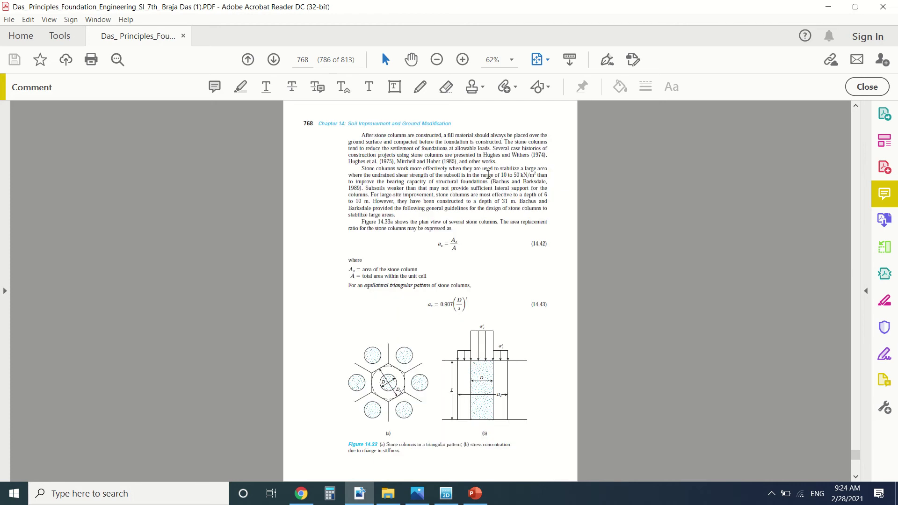
scroll(488, 175, down, 1)
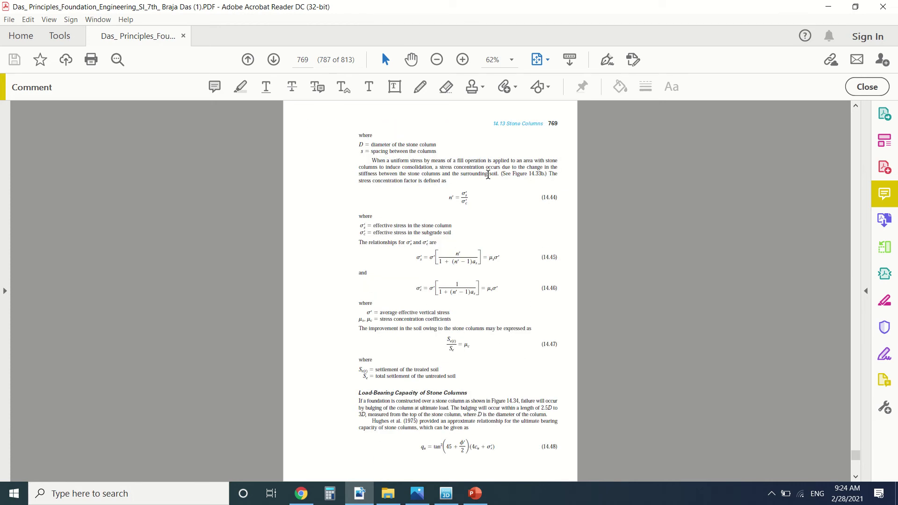
scroll(489, 174, up, 1)
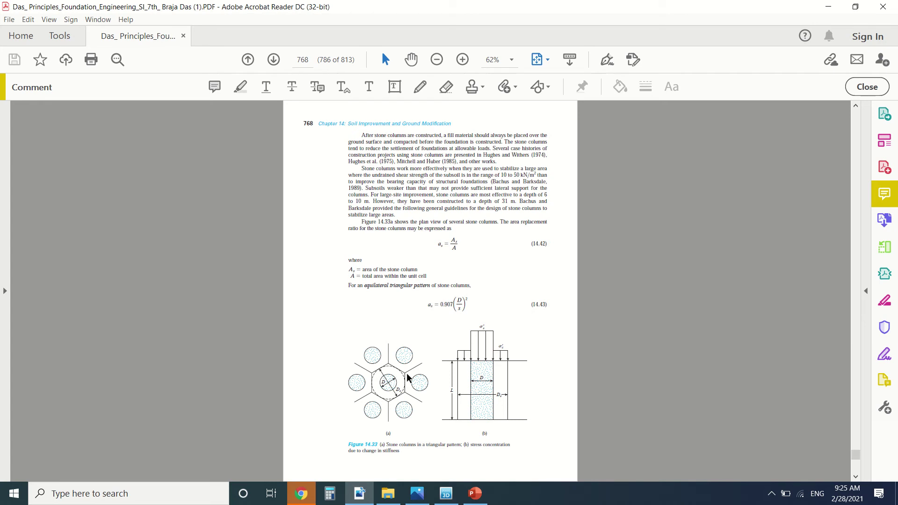
click(448, 499)
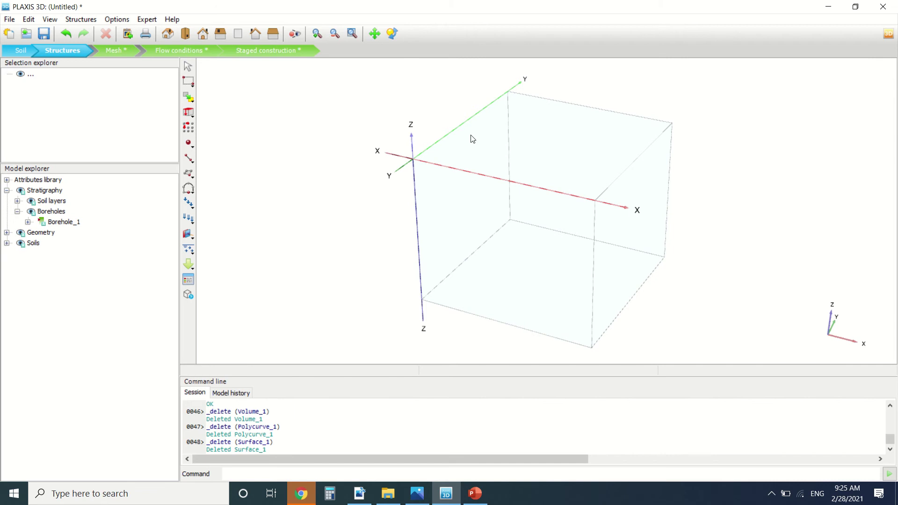
scroll(468, 155, down, 2)
scroll(519, 112, up, 3)
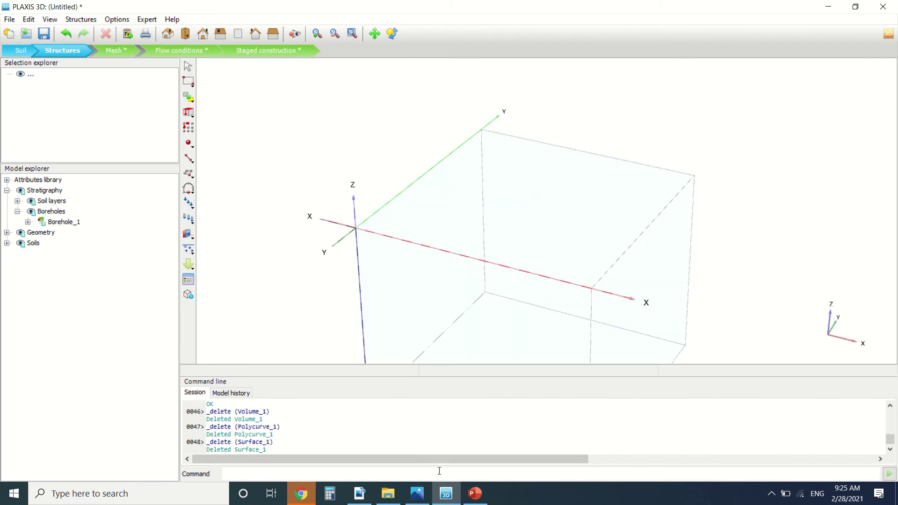
click(417, 493)
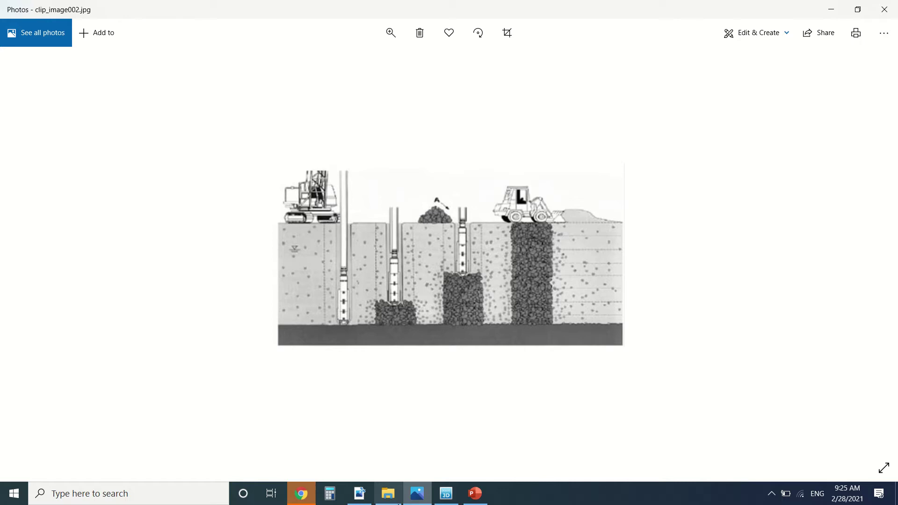
click(359, 493)
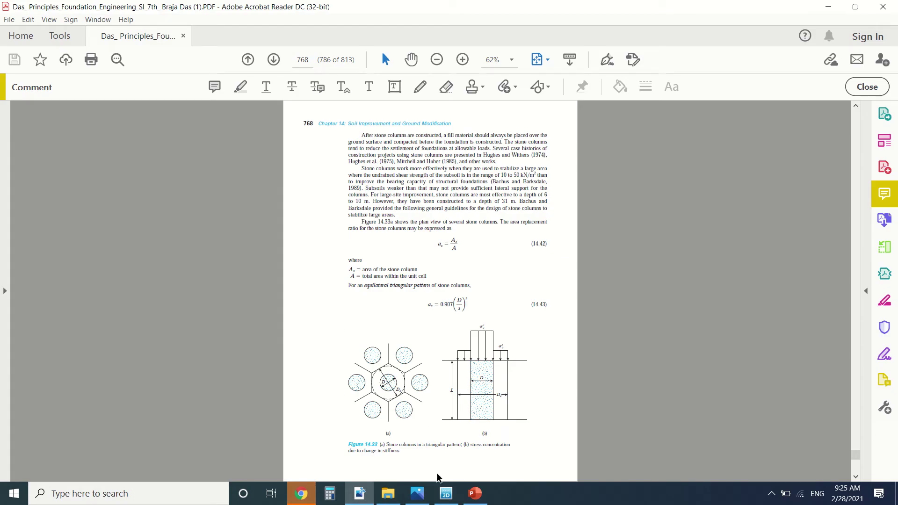
click(446, 493)
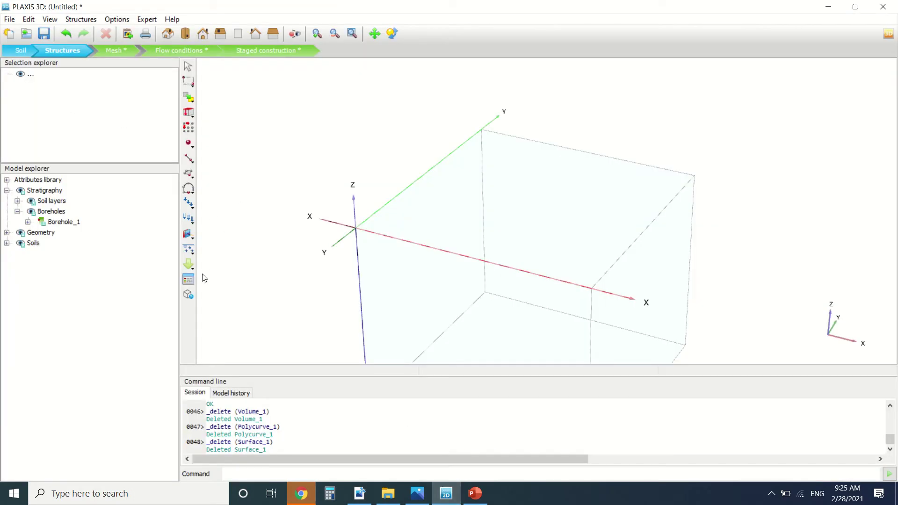
Step: Change the display colour of the rock material set to pink
click(188, 279)
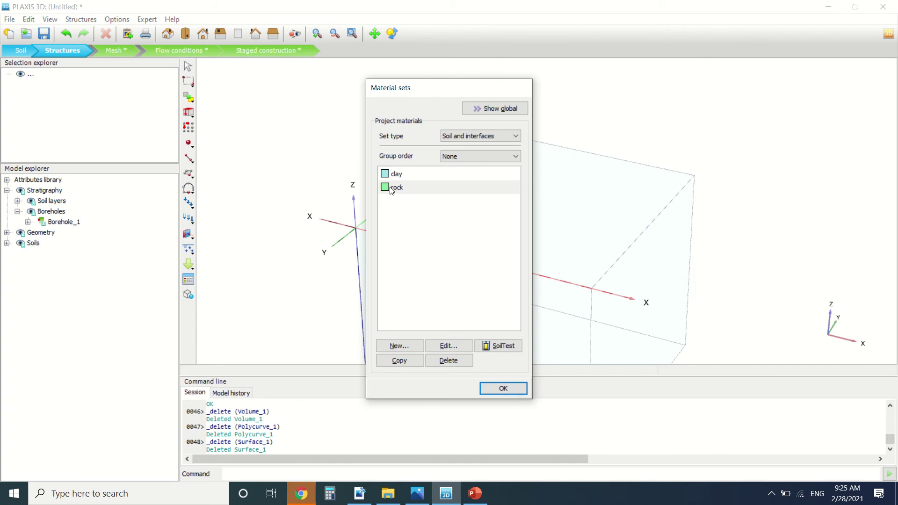
click(392, 188)
click(447, 346)
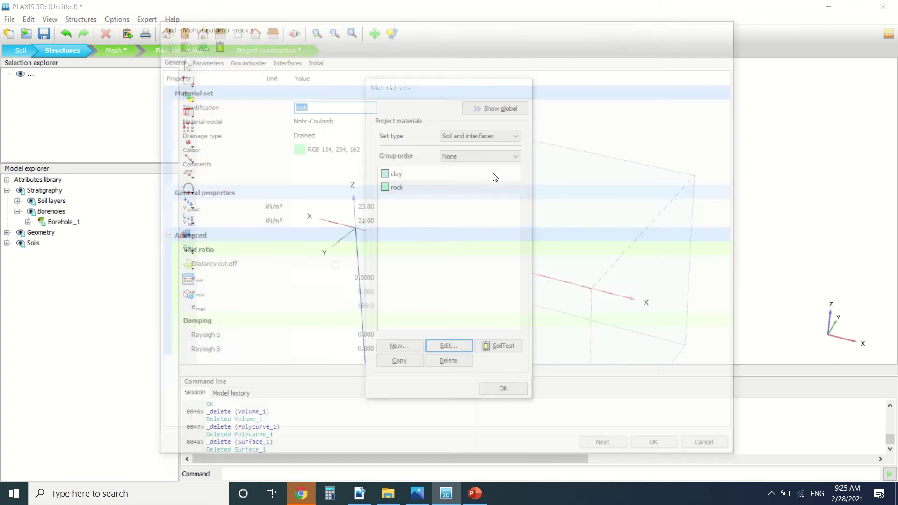
click(301, 150)
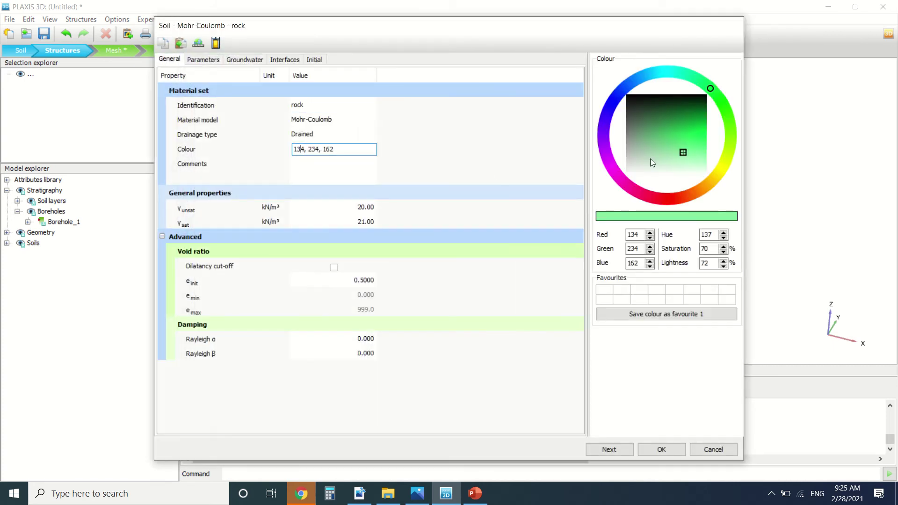
click(655, 200)
click(661, 450)
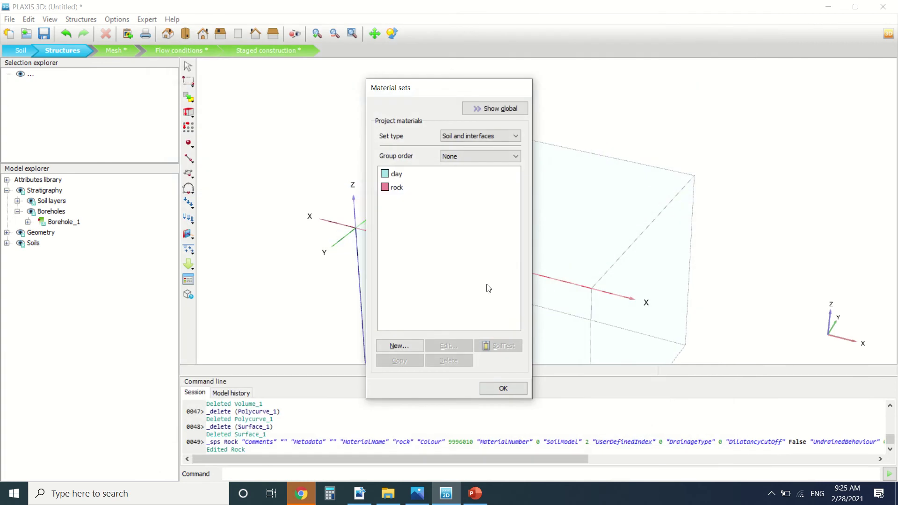
click(503, 388)
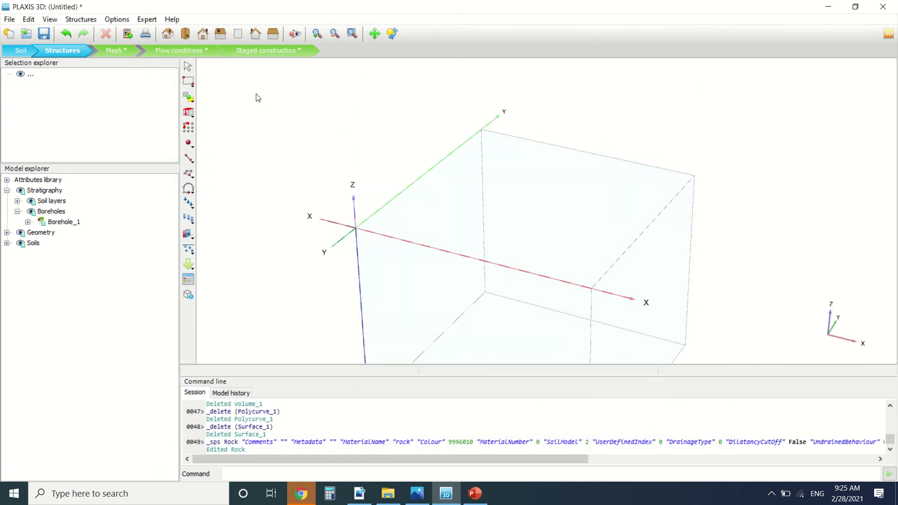
Step: Insert a free-shape polycurve at point (11, 11, 0) in the X-Y plane and add a first segment to it
click(189, 189)
click(201, 189)
click(519, 205)
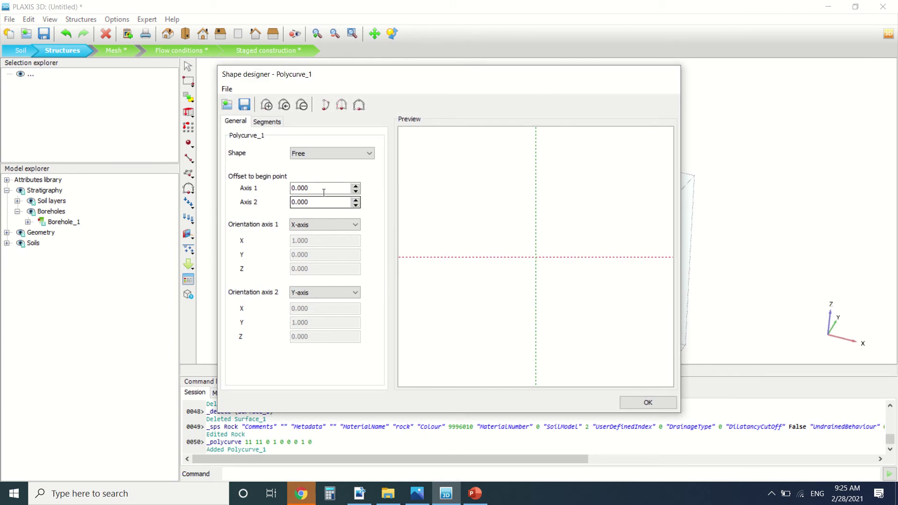
click(274, 123)
click(270, 105)
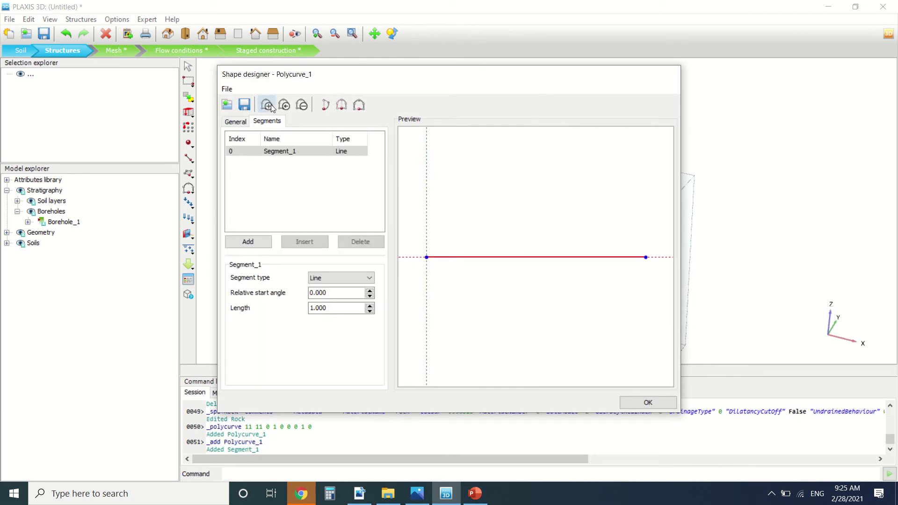
Step: Make the polycurve segment a full-circle arc with a segment angle of 360°, keeping the radius of 1 m
click(334, 278)
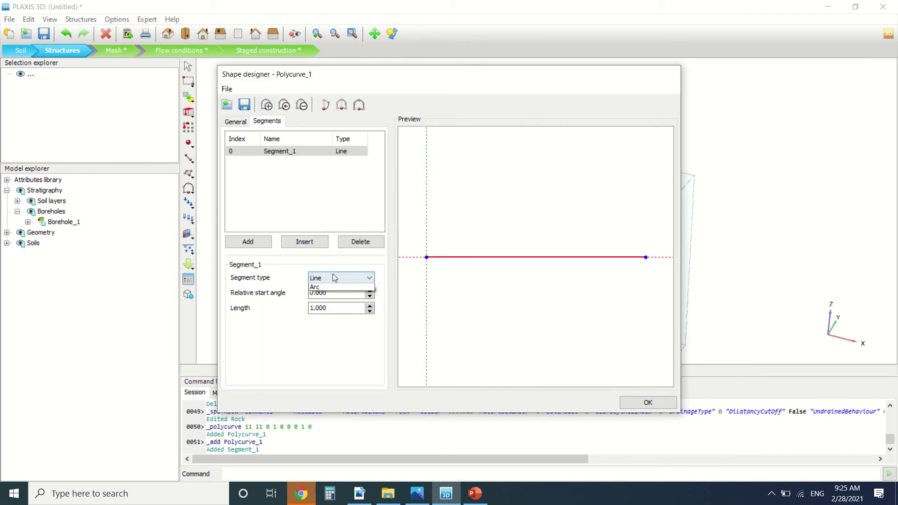
click(333, 287)
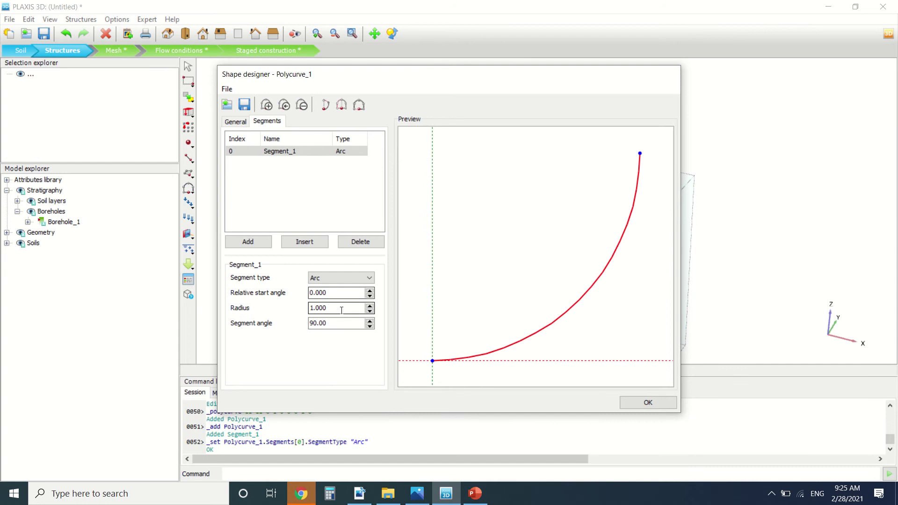
click(349, 323)
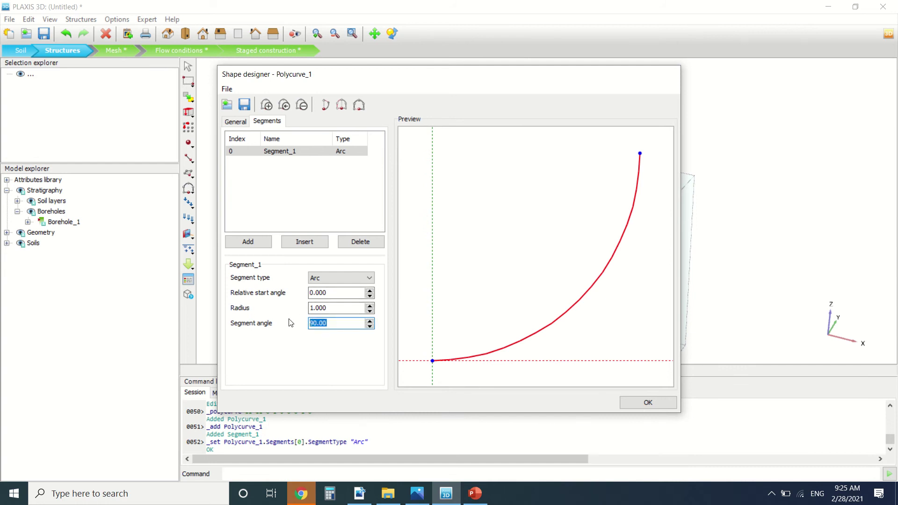
text(360)
click(308, 310)
click(637, 401)
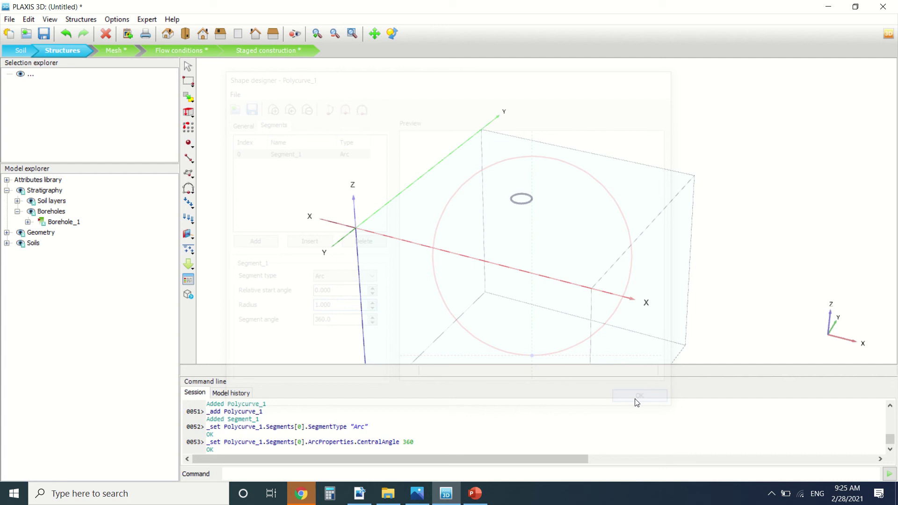
Step: Create a surface from the circular polycurve
scroll(530, 196, up, 5)
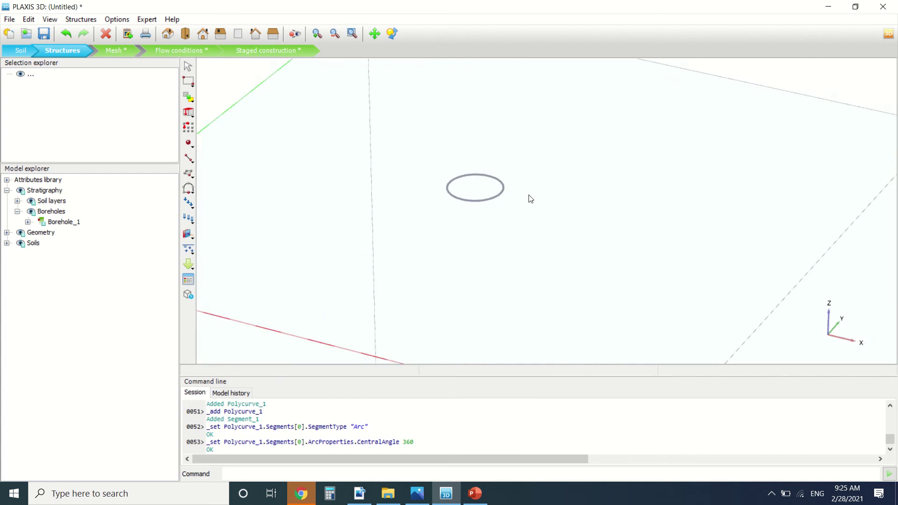
click(485, 203)
right_click(484, 201)
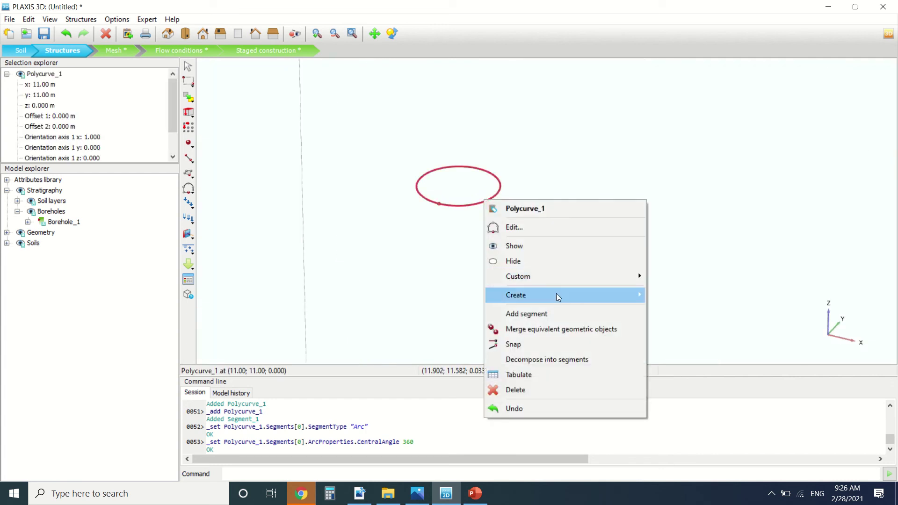
mouse_move(557, 294)
click(684, 338)
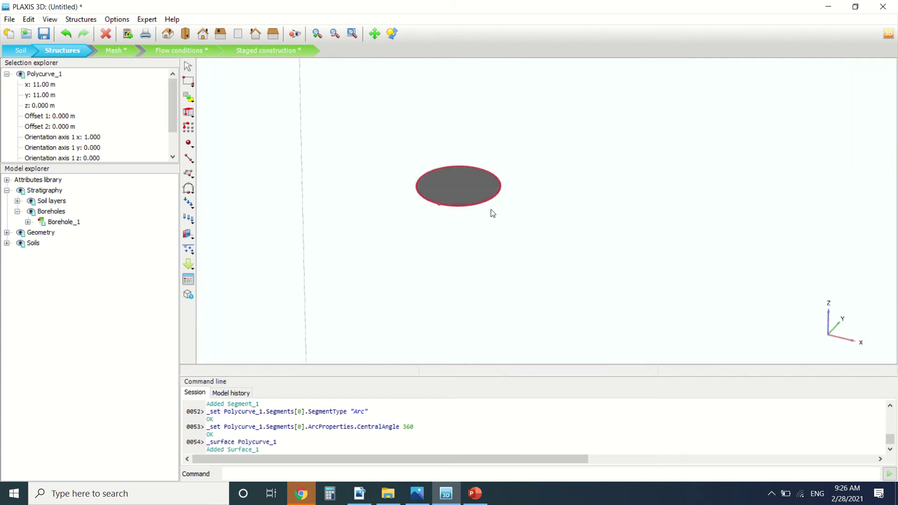
Step: Extrude the circular surface by -10 m along the z direction to form the column volume
click(471, 191)
right_click(471, 191)
mouse_move(554, 269)
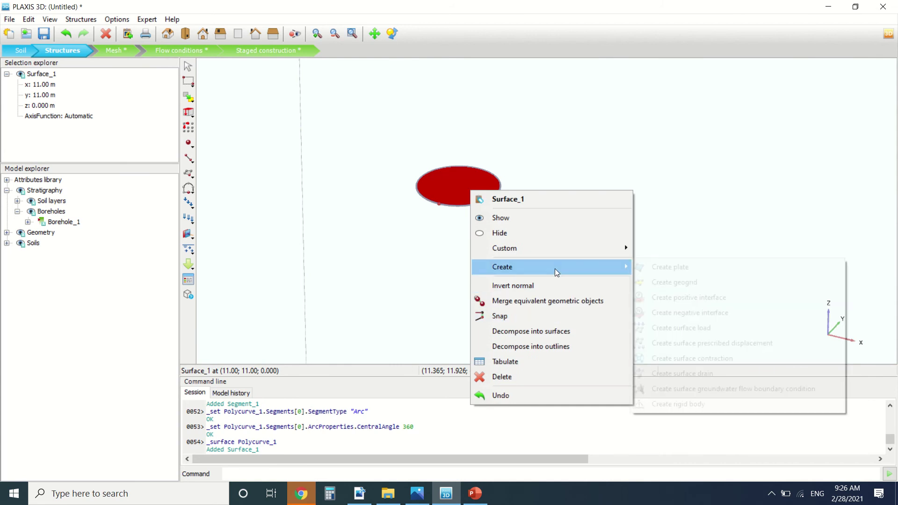
click(189, 114)
click(189, 114)
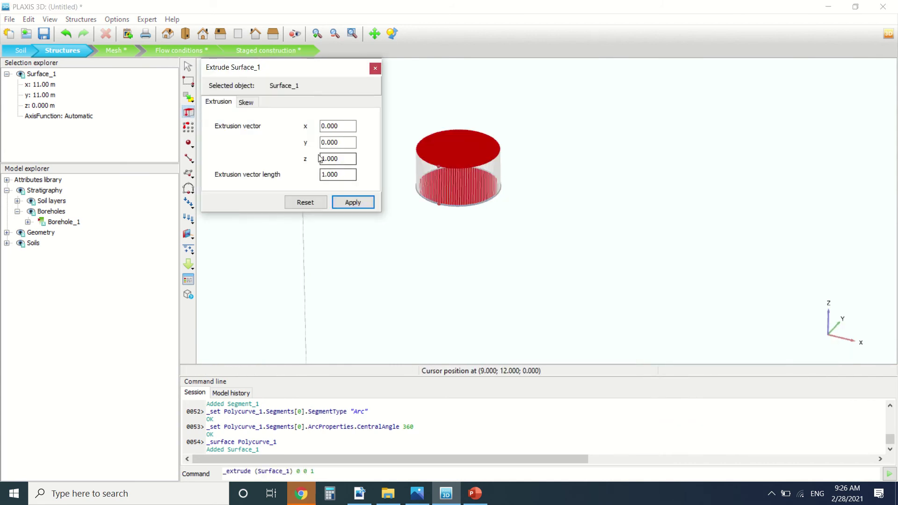
click(345, 158)
drag(344, 158, 277, 158)
text(-10)
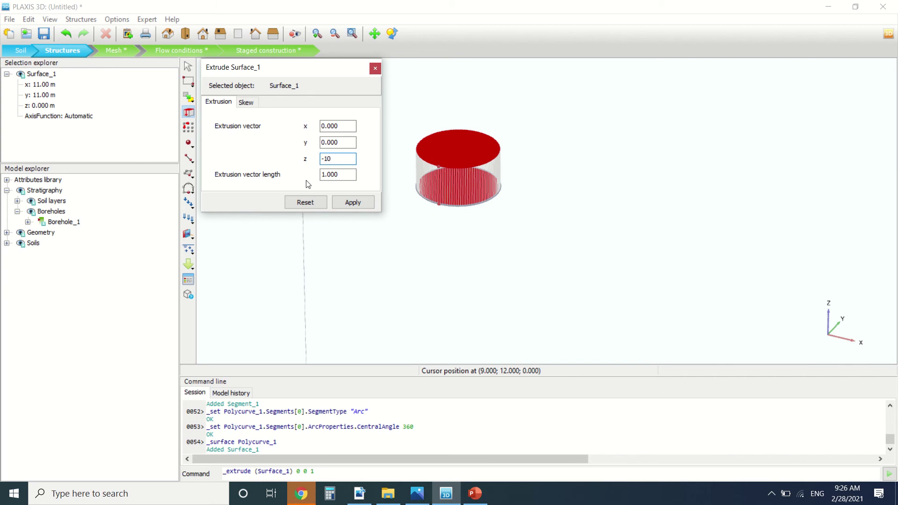
click(352, 202)
Step: Assign the rock material to the soil of the cylindrical column volume
scroll(487, 140, down, 5)
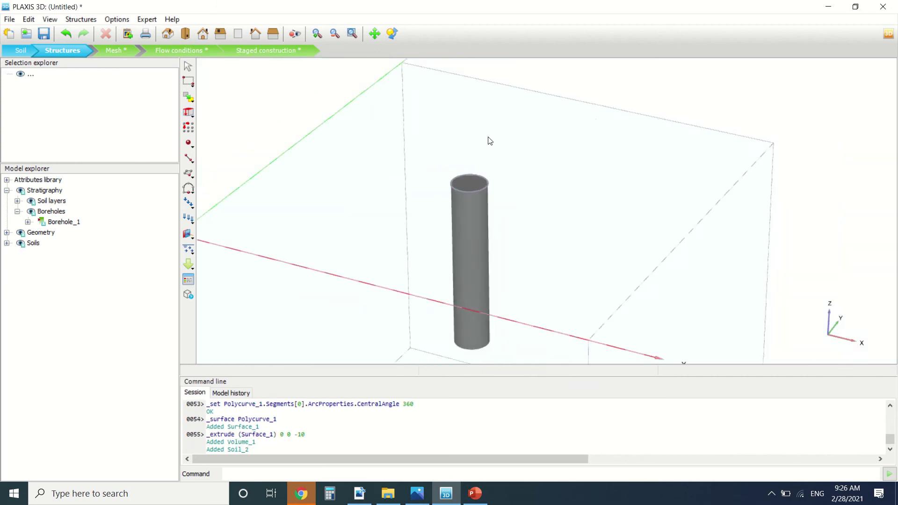
click(474, 218)
scroll(476, 201, up, 3)
right_click(477, 196)
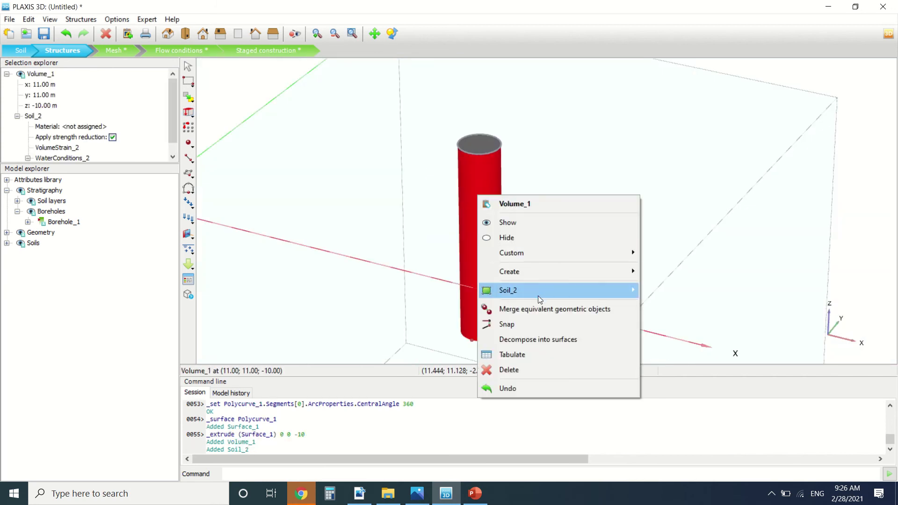
mouse_move(538, 297)
mouse_move(718, 366)
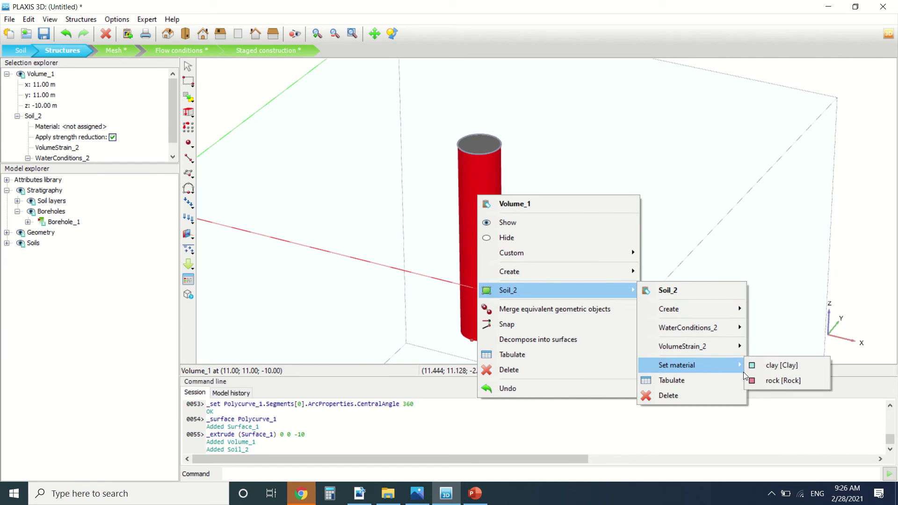
click(768, 381)
Step: Examine which features can be created on the column volume and on its circular top surface
scroll(483, 201, up, 3)
right_click(483, 201)
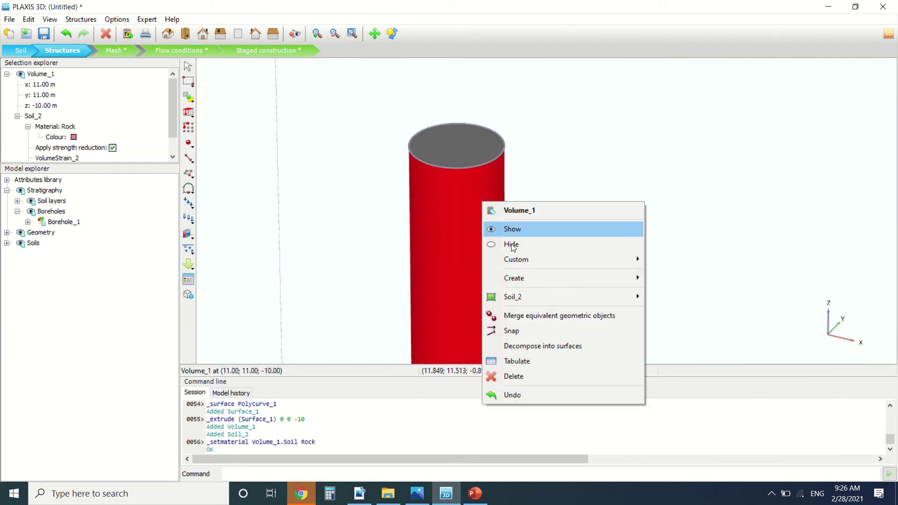
mouse_move(565, 278)
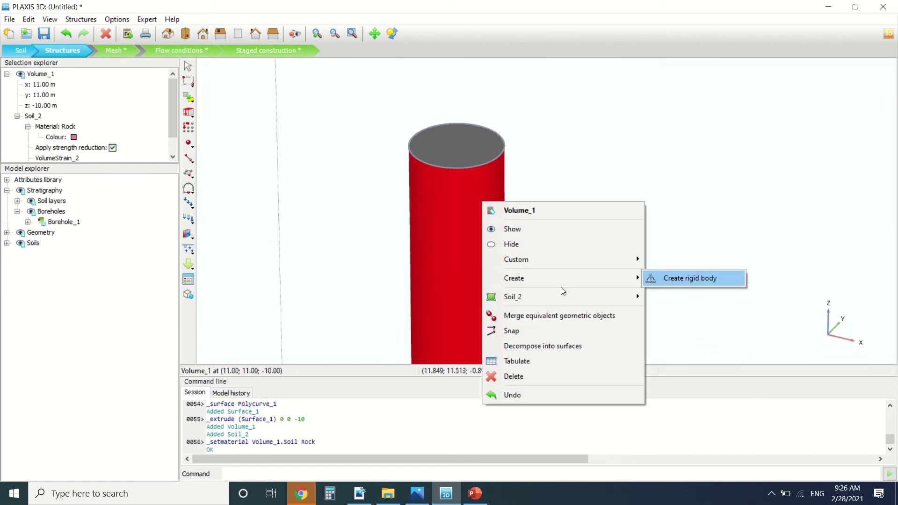
click(474, 198)
click(477, 136)
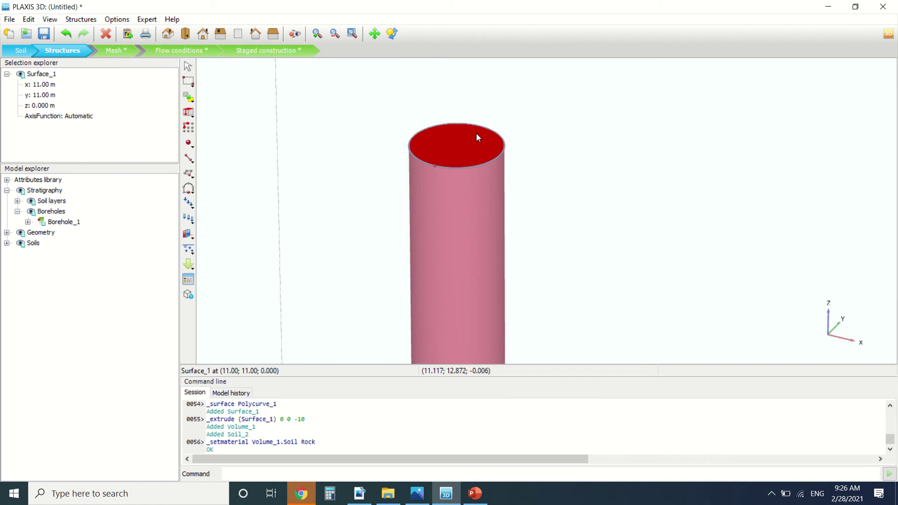
right_click(476, 136)
mouse_move(536, 209)
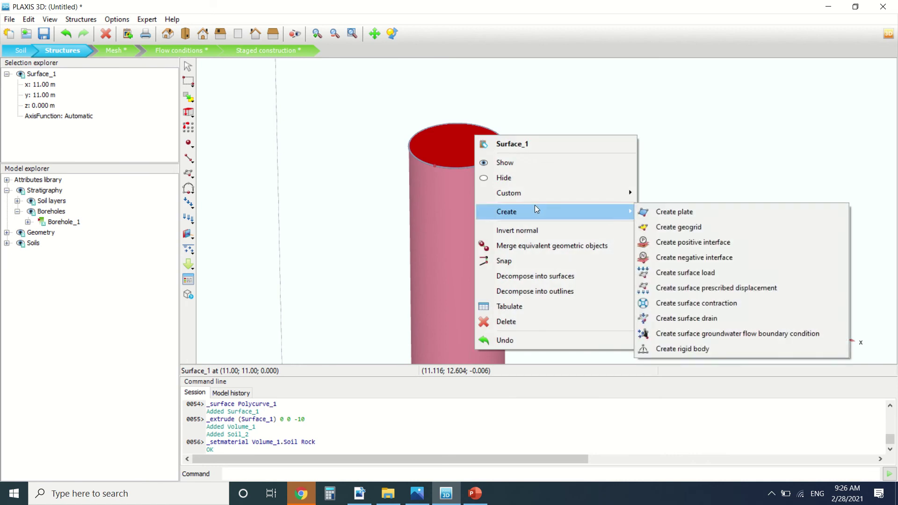
click(459, 162)
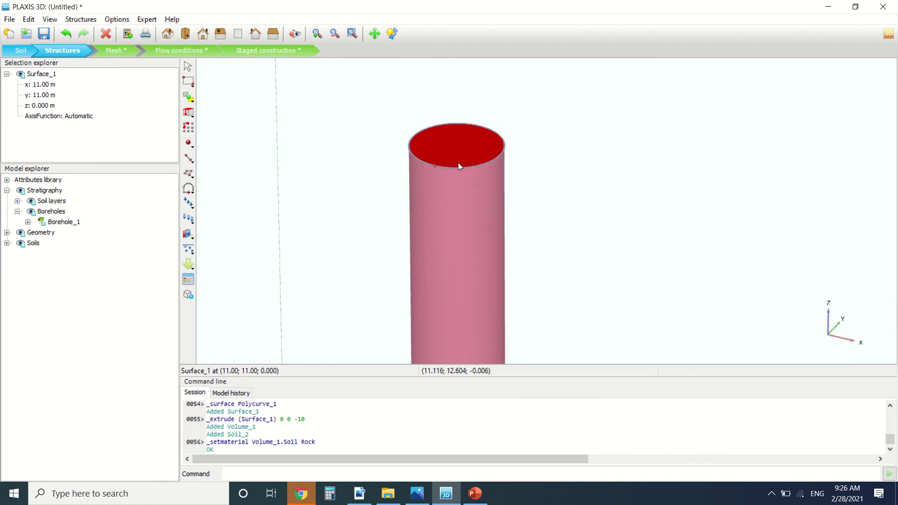
Step: Delete the circular polycurve outlining the column's top surface
click(458, 167)
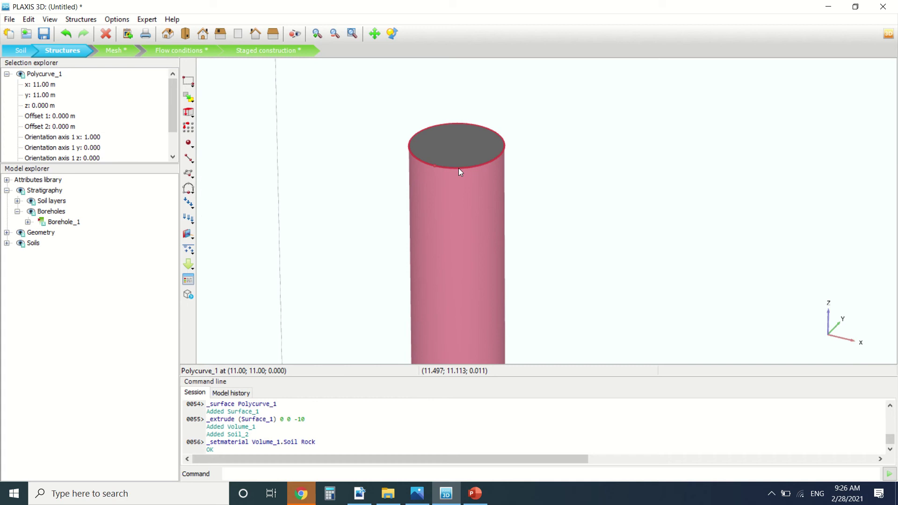
right_click(458, 168)
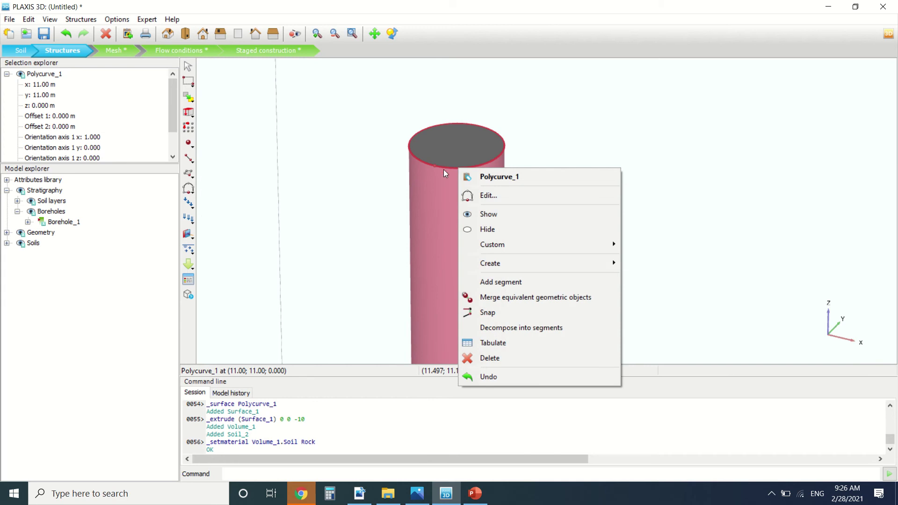
key(Escape)
scroll(447, 138, up, 2)
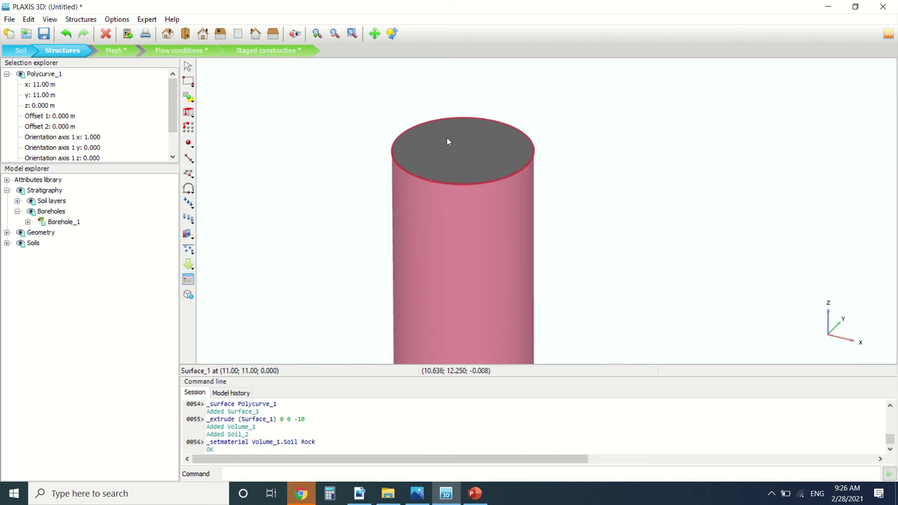
key(Delete)
Step: Create a surface load on the column's circular top surface with a vertical component σz of -20 kN/m²
right_click(473, 156)
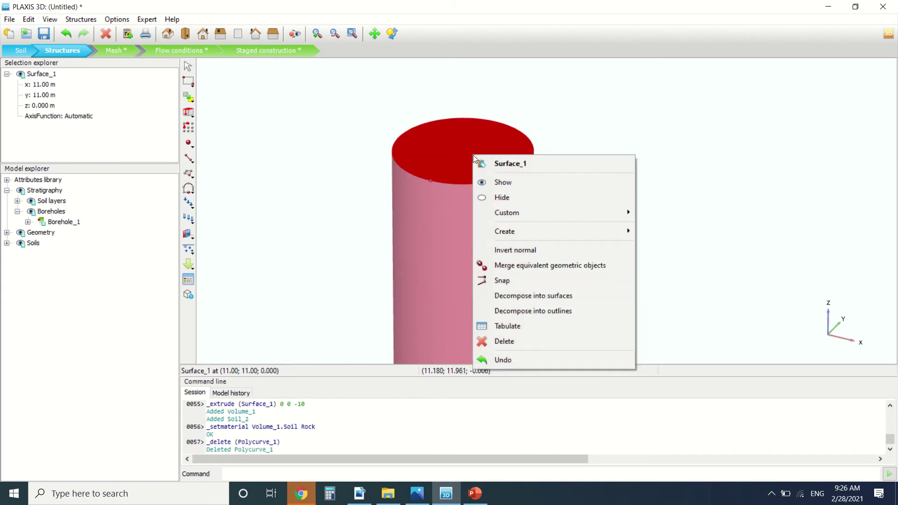
mouse_move(533, 231)
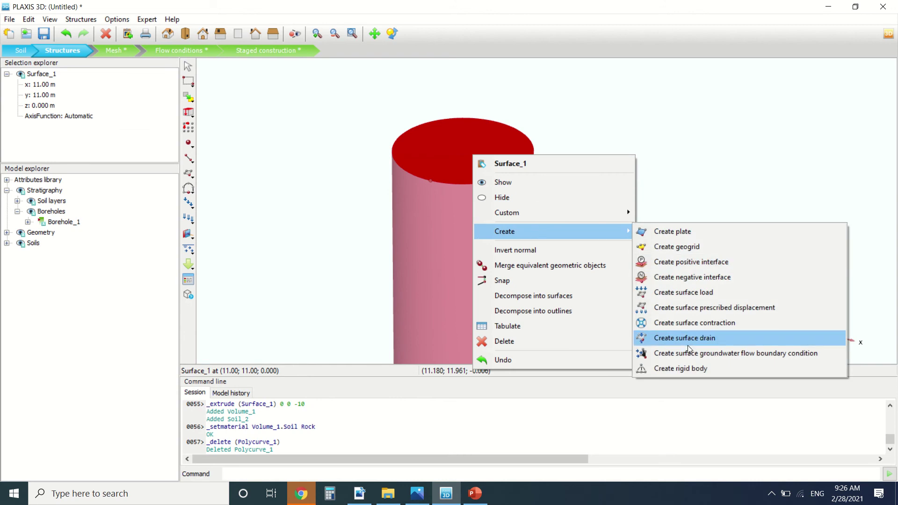
click(688, 294)
scroll(337, 206, down, 4)
scroll(57, 125, down, 3)
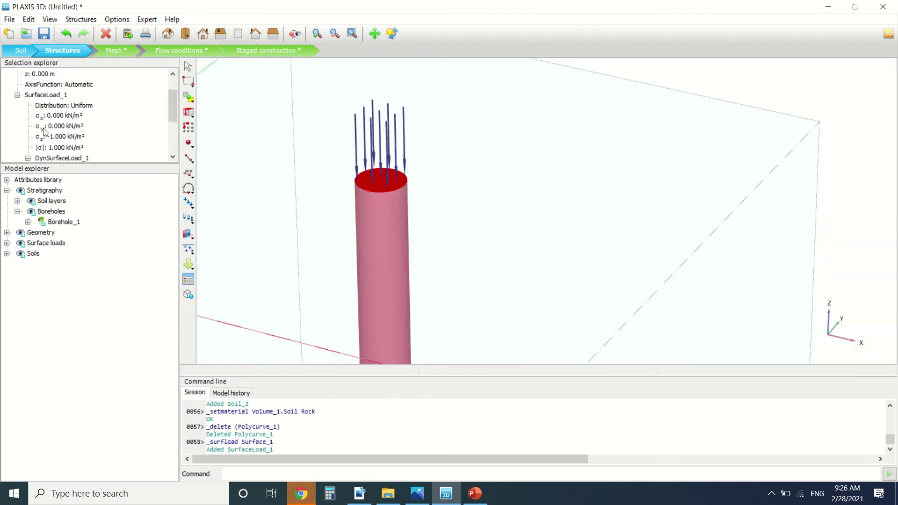
click(59, 108)
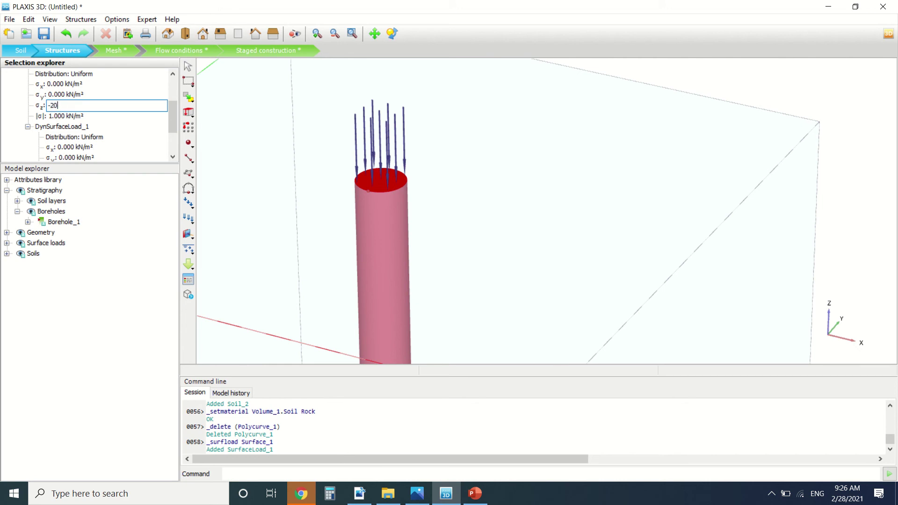
key(Return)
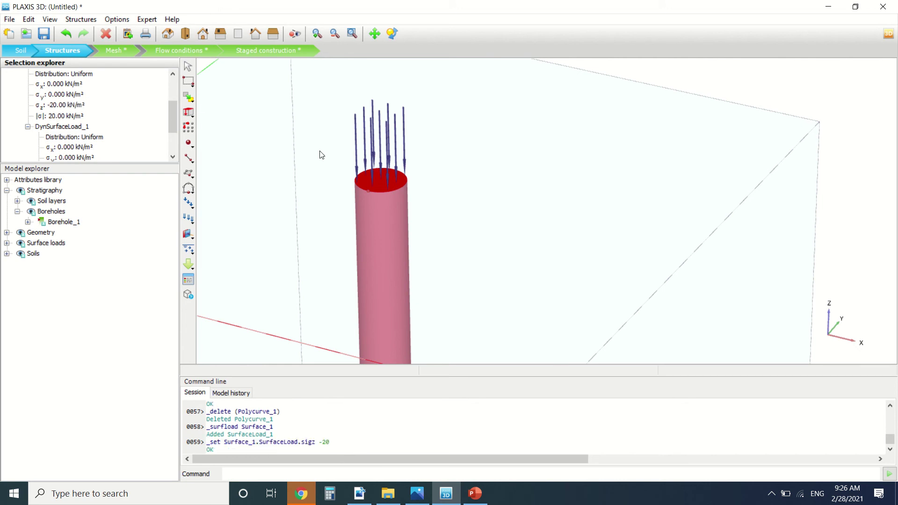
Step: Generate the model's mesh with Medium element distribution and enhanced mesh refinements
scroll(430, 169, down, 1)
scroll(528, 159, down, 2)
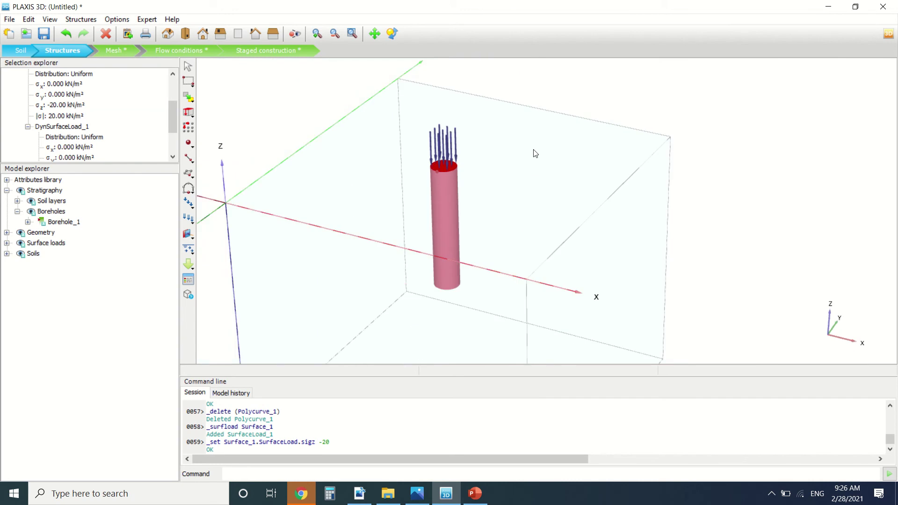
scroll(438, 136, up, 2)
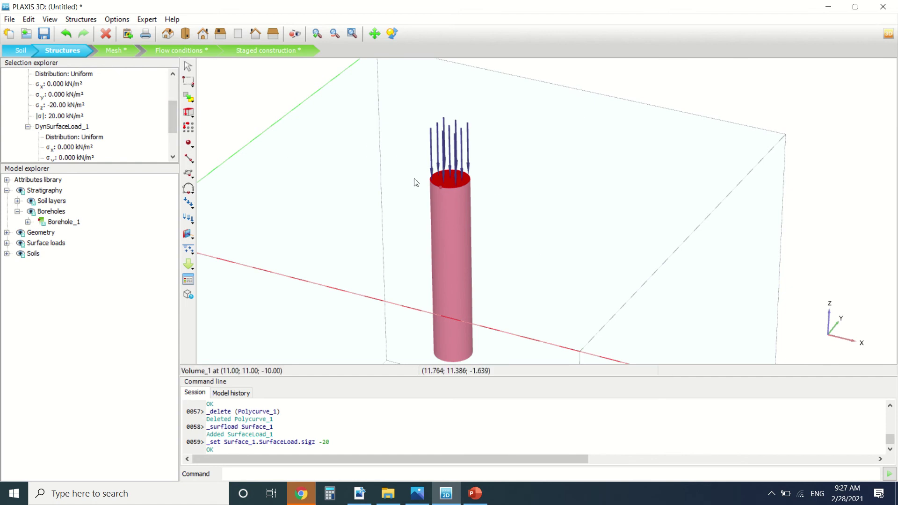
click(107, 53)
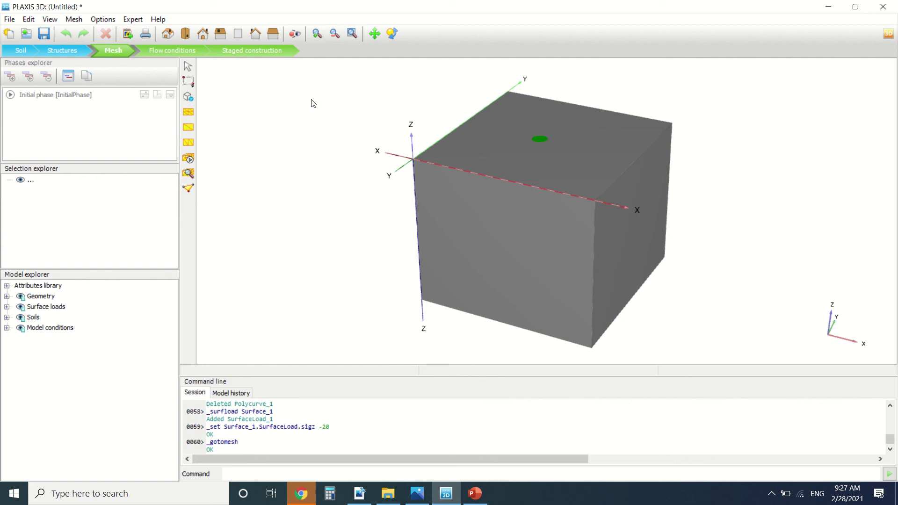
click(188, 160)
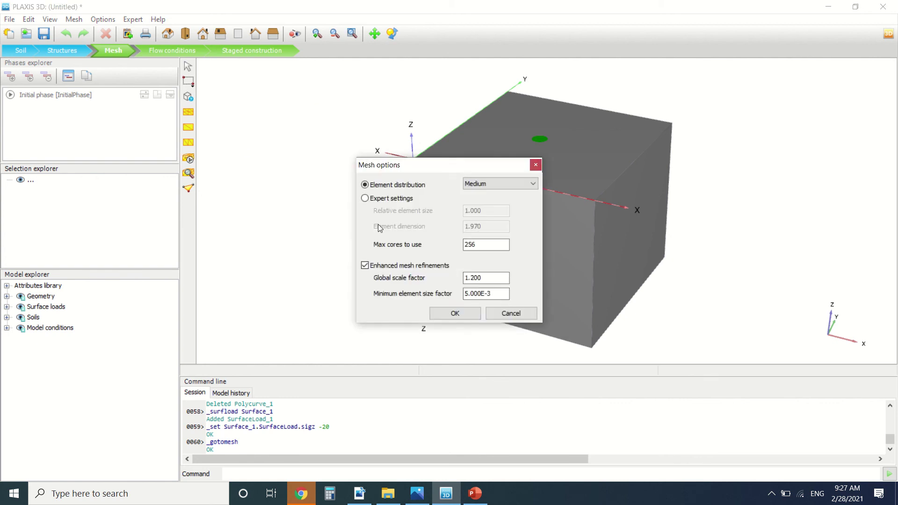
click(466, 311)
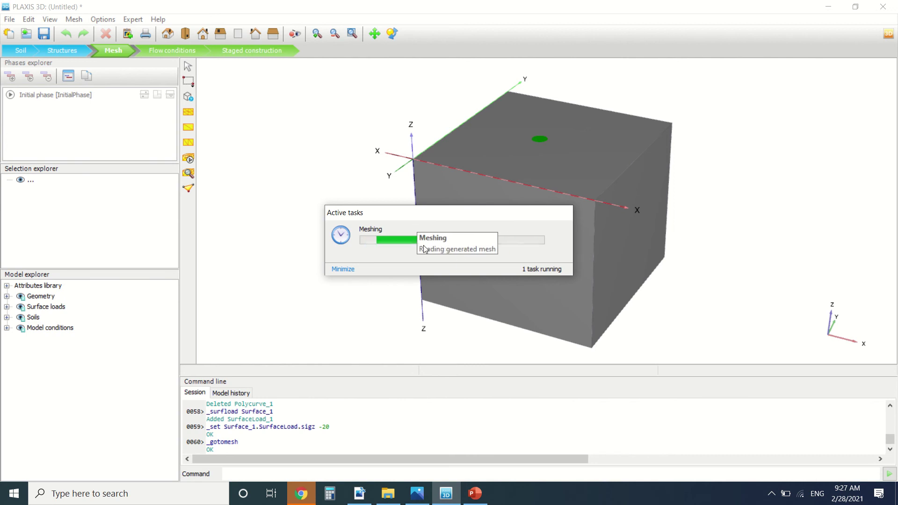
Step: Add a new construction phase following the initial phase and activate the surface loads in it
click(190, 52)
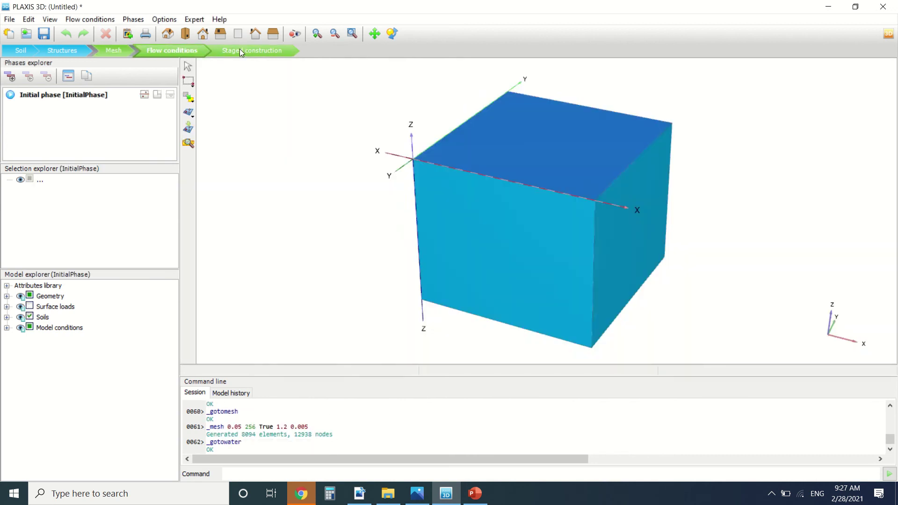
click(239, 48)
click(43, 96)
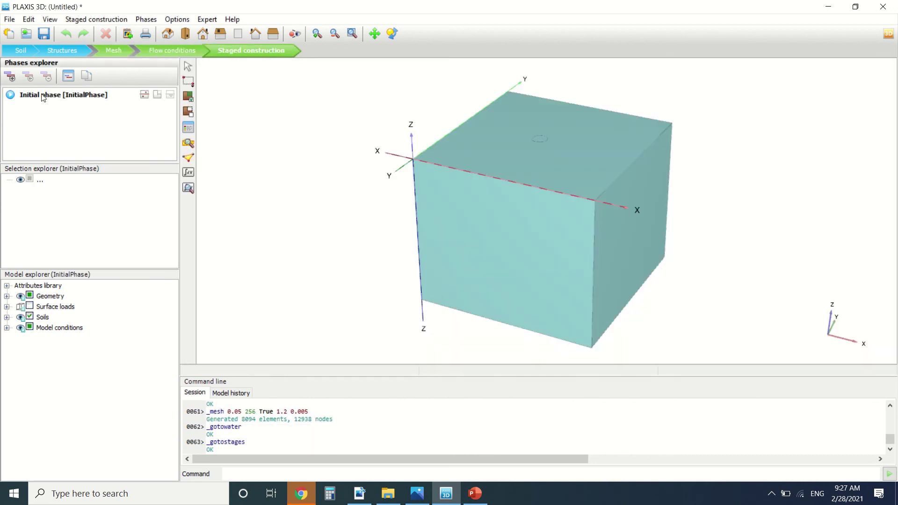
click(10, 78)
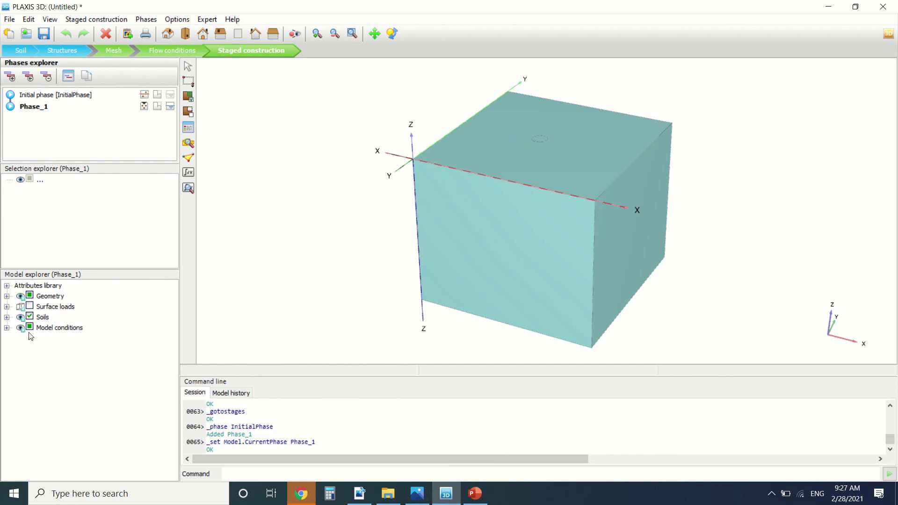
click(7, 307)
click(29, 306)
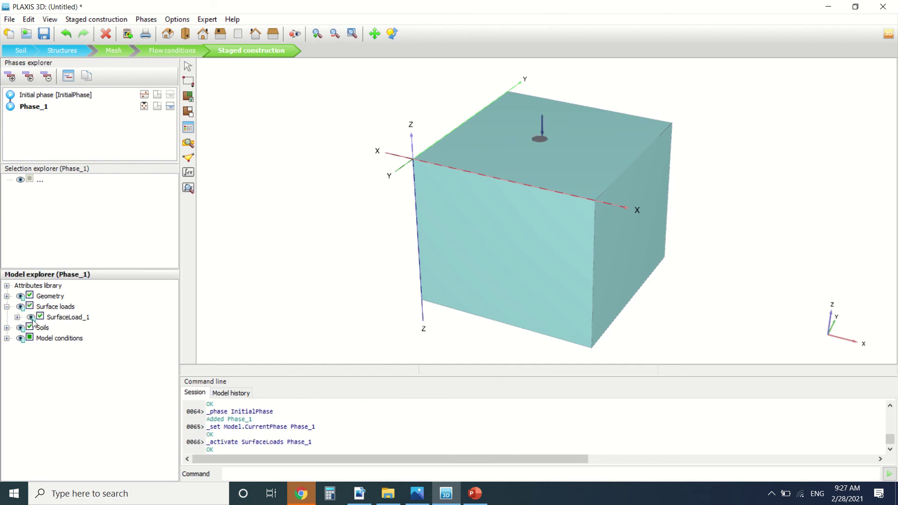
Step: Hide the surrounding clay volume and set the cylindrical column's material to Rock in Phase_1
click(7, 328)
click(614, 233)
right_click(613, 229)
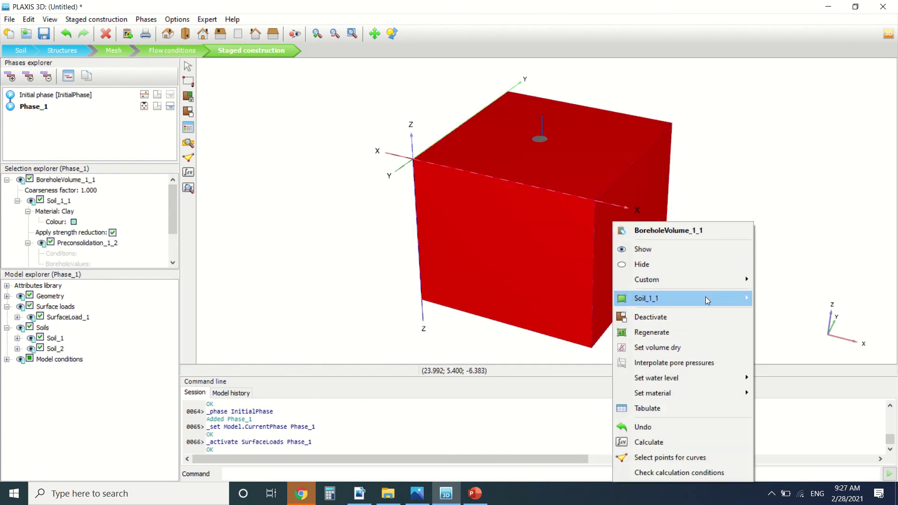
click(702, 267)
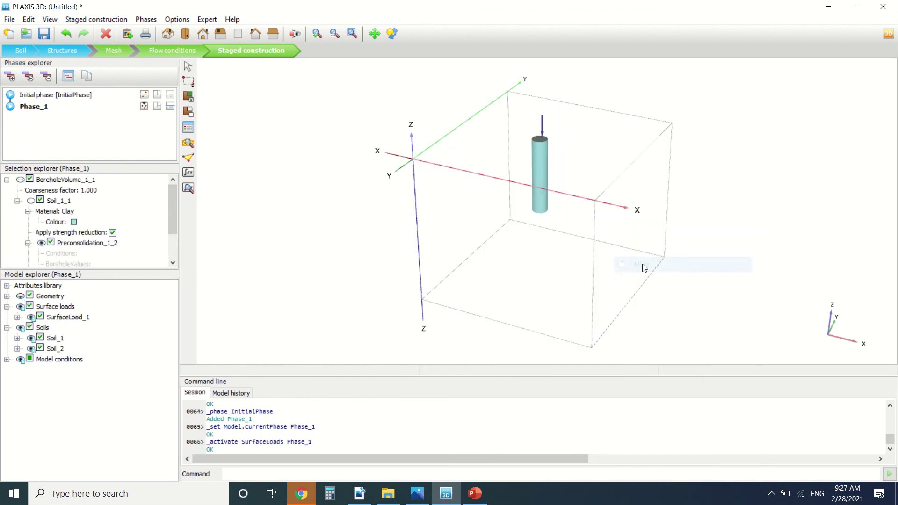
click(540, 162)
click(74, 213)
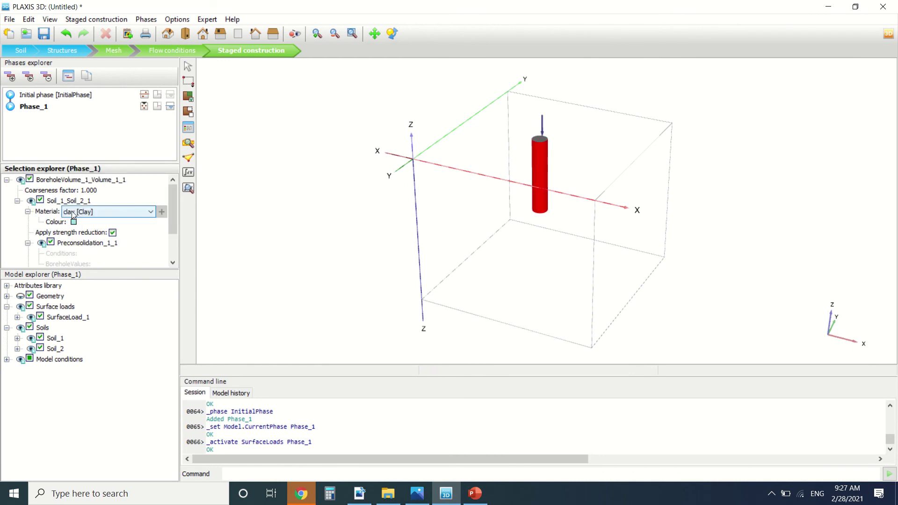
click(76, 213)
click(94, 231)
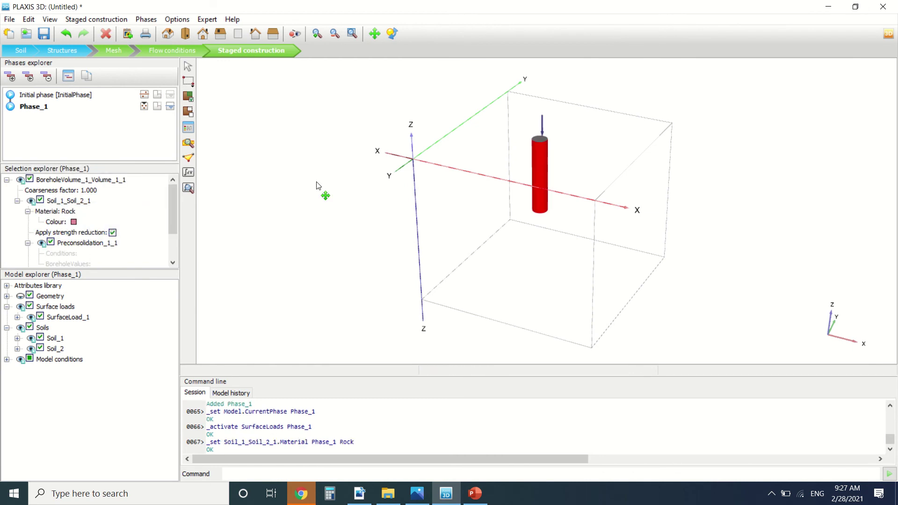
Step: Calculate the construction phases and open the initial phase's results in PLAXIS 3D Output
click(70, 98)
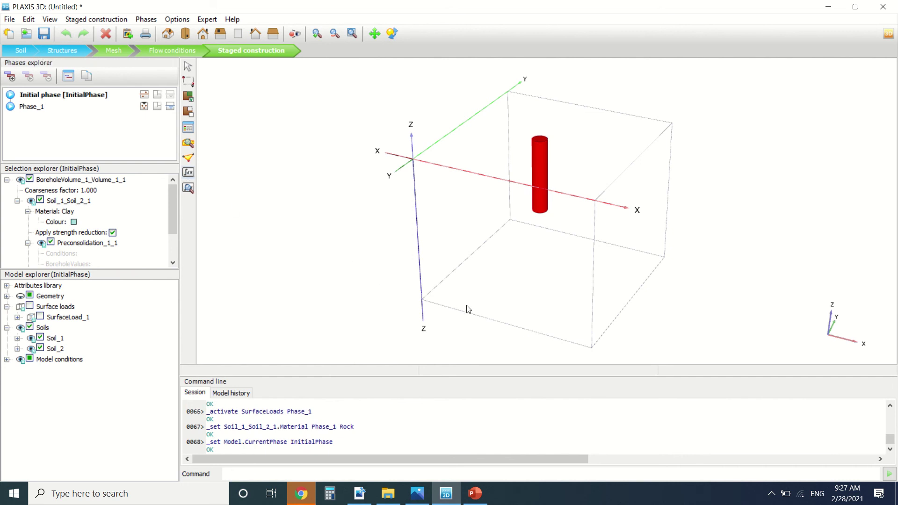
key(F5)
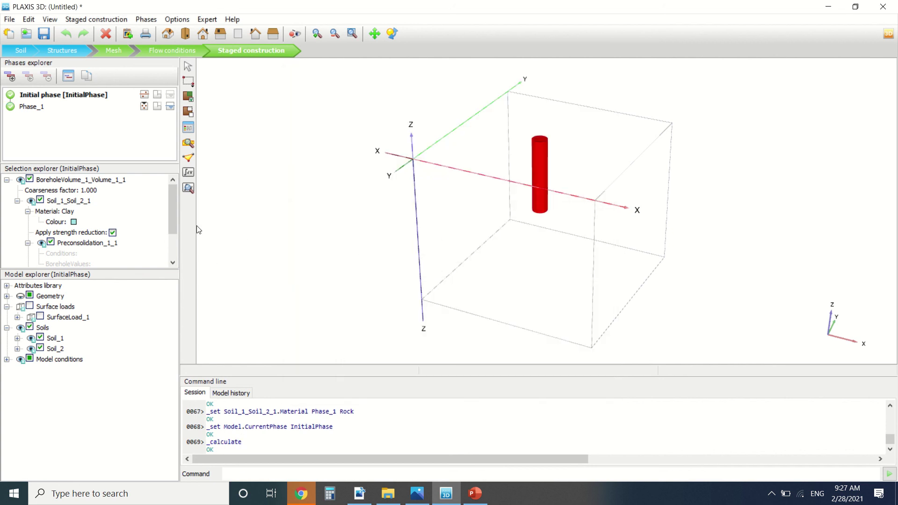
click(186, 192)
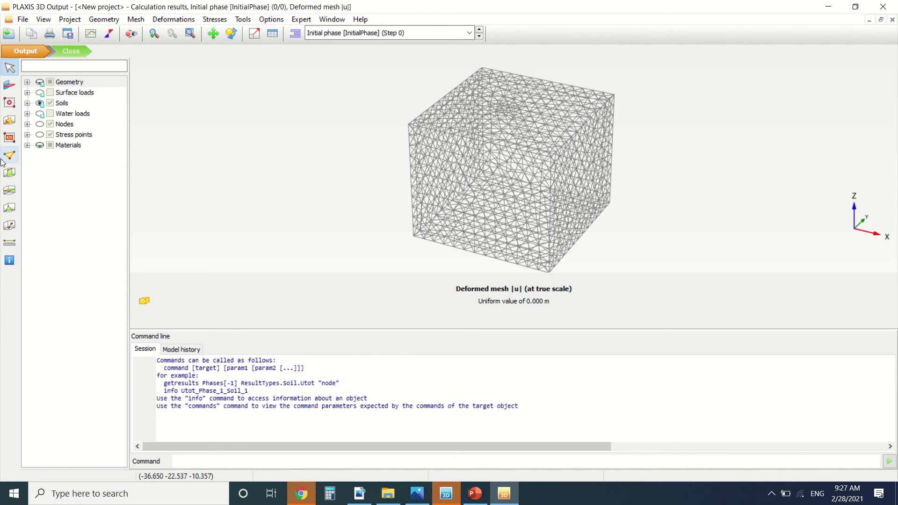
Step: Create a vertical cross section through the deformed mesh from point X 1, Y 12 m to point X 0, Y 12 m
click(10, 173)
scroll(495, 155, up, 5)
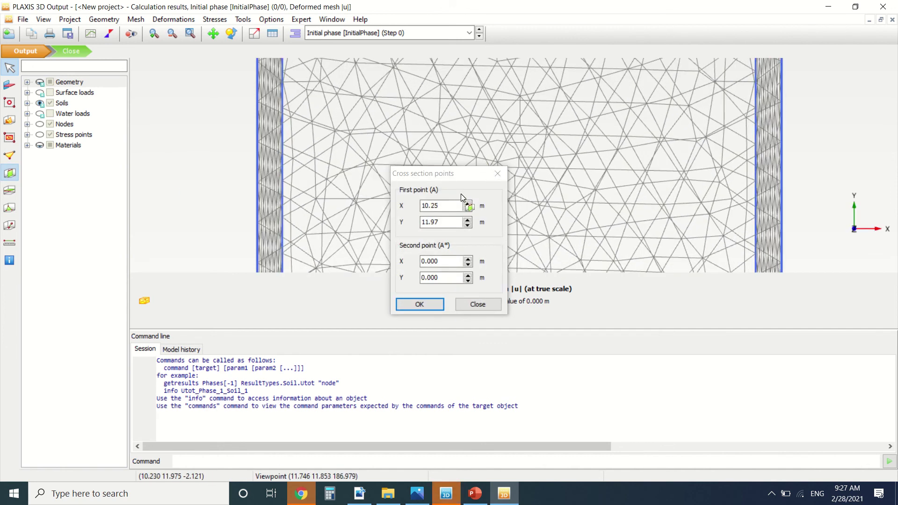
double_click(440, 222)
text(1212)
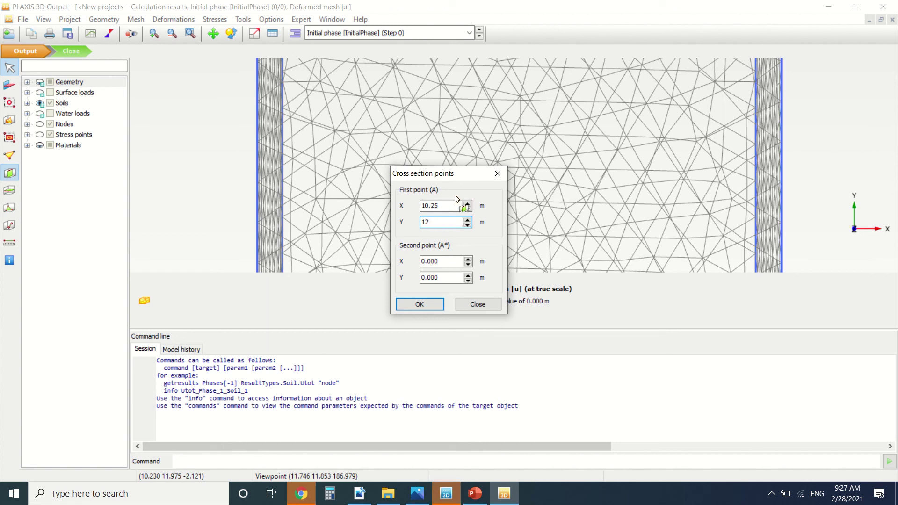
double_click(436, 205)
text(15.017)
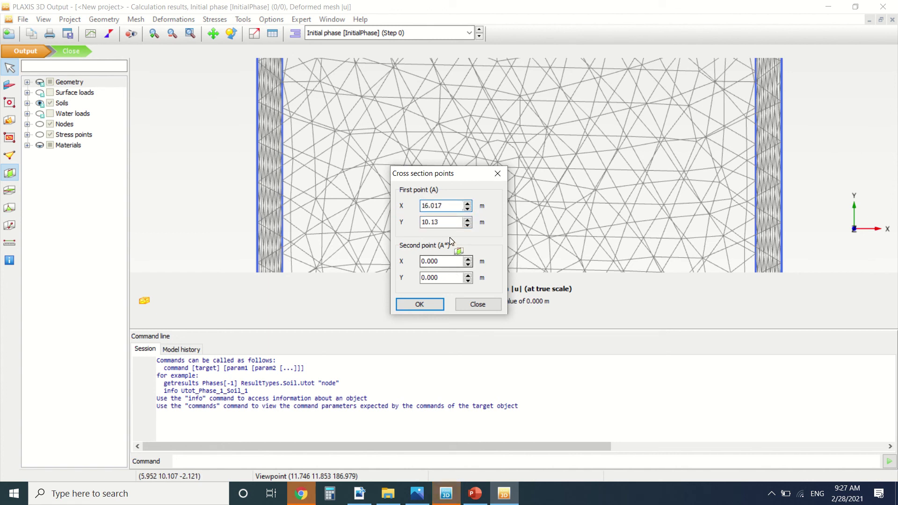
key(Delete)
key(Delete)
key(Delete)
key(Delete)
key(Delete)
key(Tab)
text(12)
key(Tab)
key(Tab)
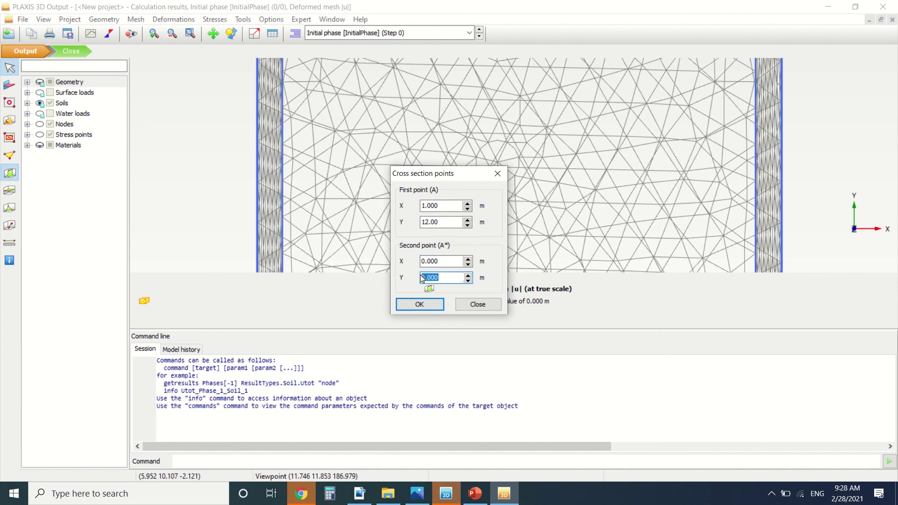
text(12)
click(431, 300)
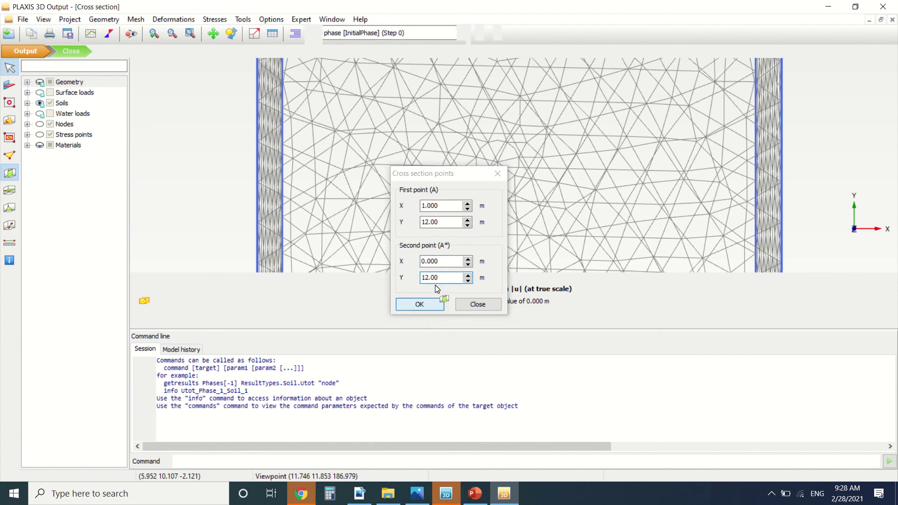
Step: Show the Phase_1 results on the vertical cross section and inspect the area around the column
click(416, 35)
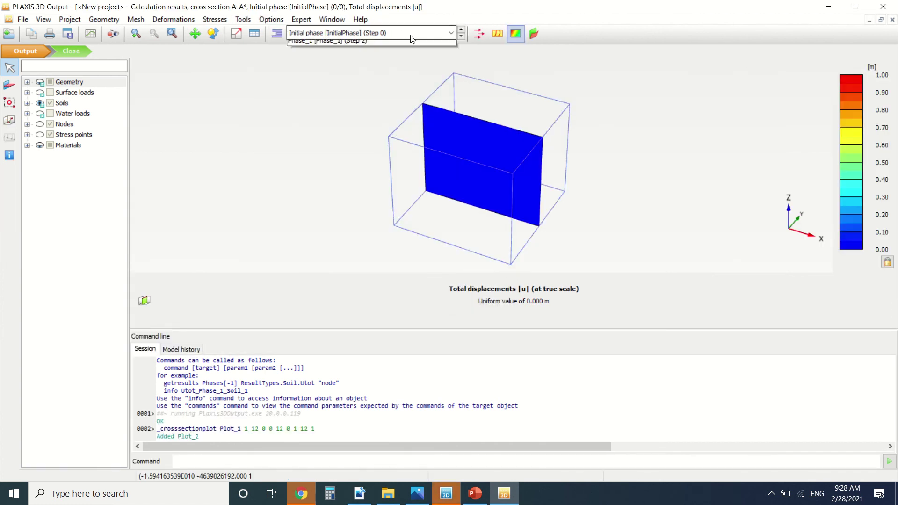
click(402, 57)
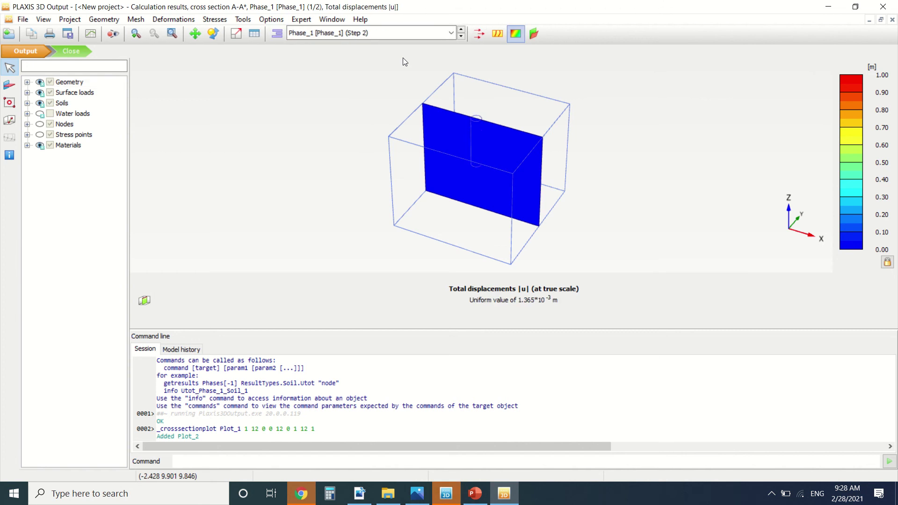
scroll(473, 125, up, 3)
click(415, 33)
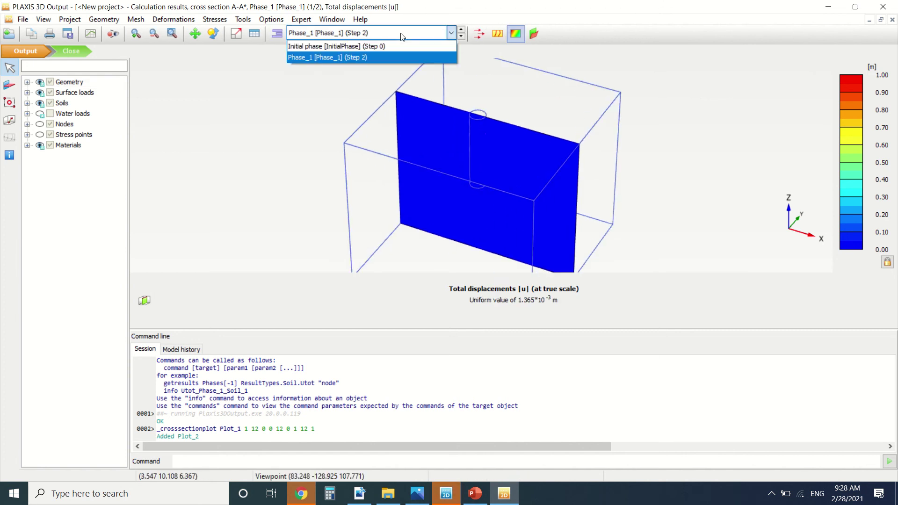
click(403, 54)
scroll(473, 127, up, 5)
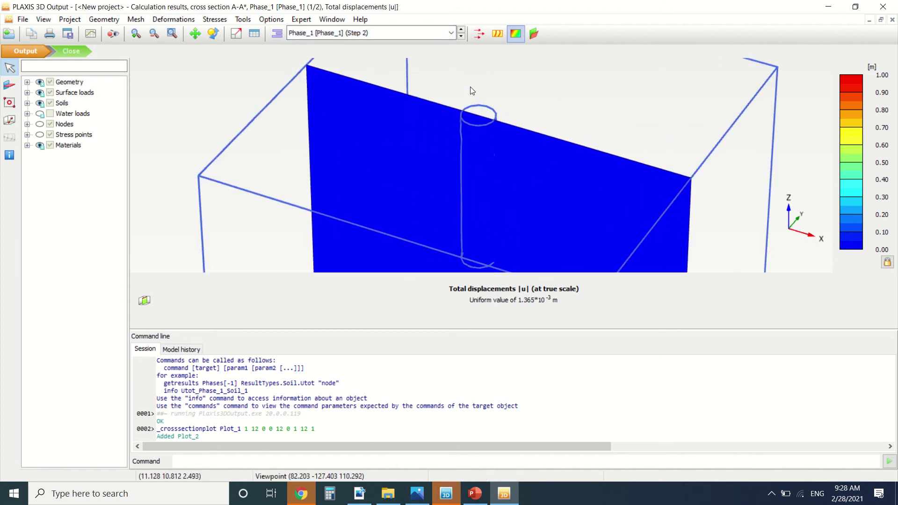
Step: Display the total displacements |u| on the Phase_1 cross section
click(173, 19)
mouse_move(194, 33)
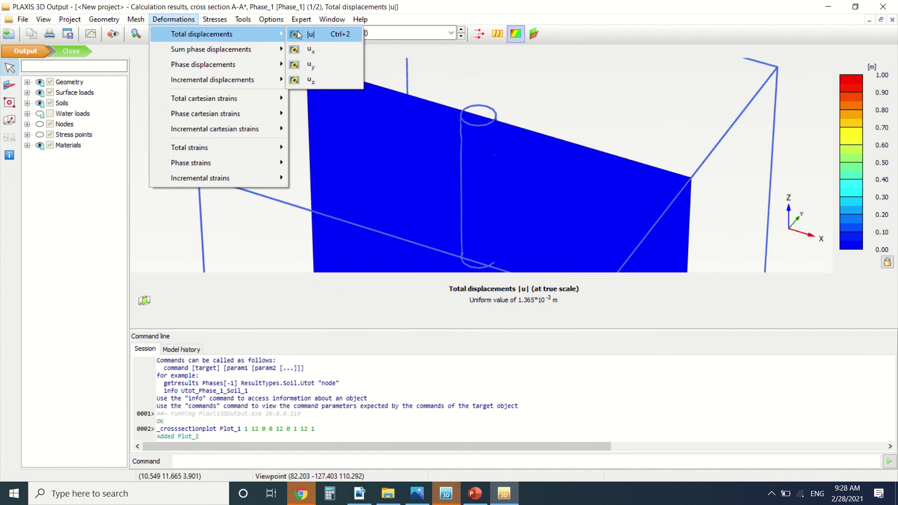
click(303, 32)
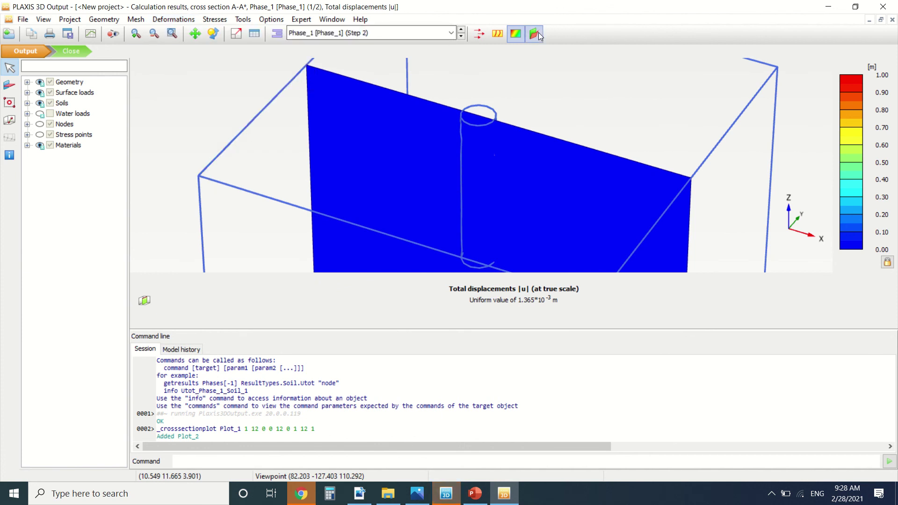
Step: Close the current results, check the surface load's values in Phase_1 and open that phase's results in Output
click(66, 50)
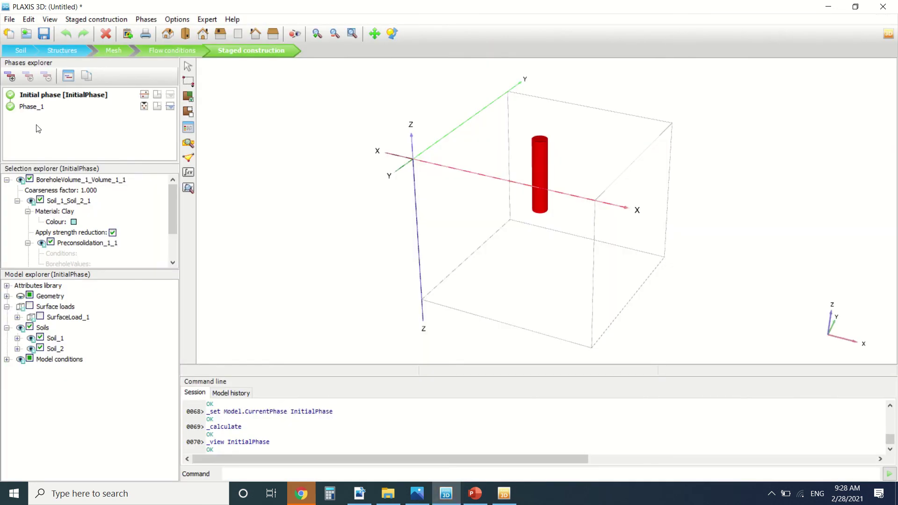
click(32, 108)
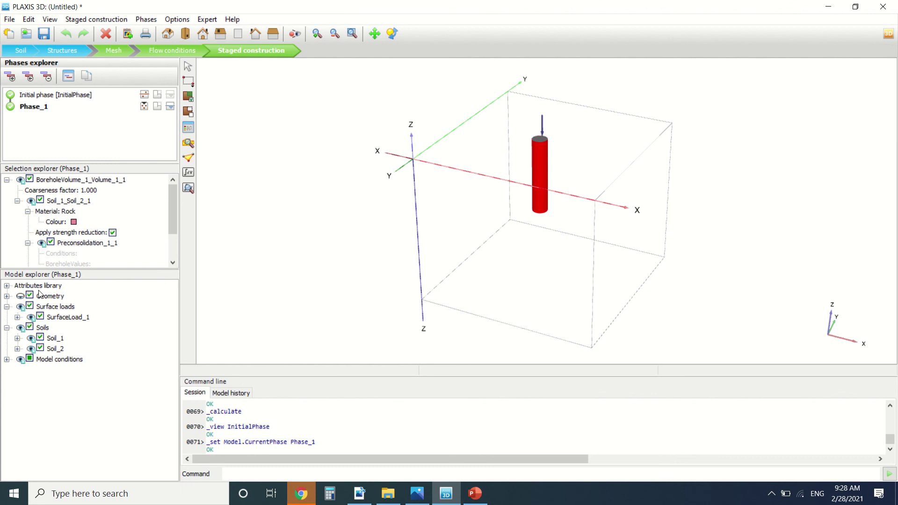
click(52, 319)
scroll(62, 223, down, 1)
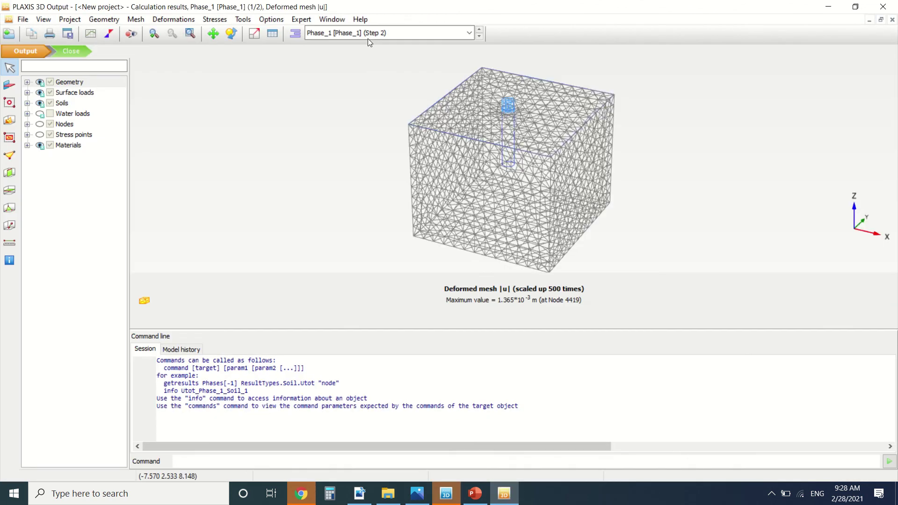
Step: Display the Phase_1 total displacements |u| of the whole model as iso surfaces
click(368, 36)
click(370, 55)
scroll(535, 86, up, 2)
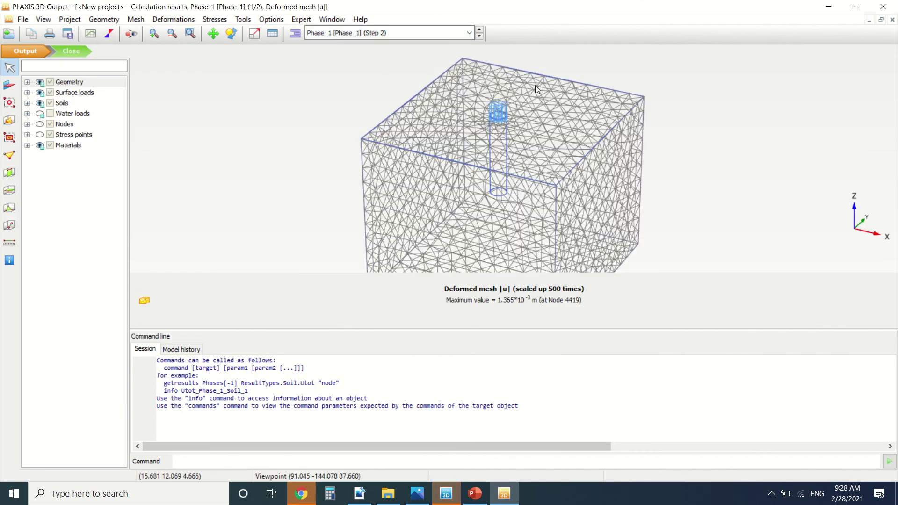
scroll(535, 85, up, 2)
click(173, 19)
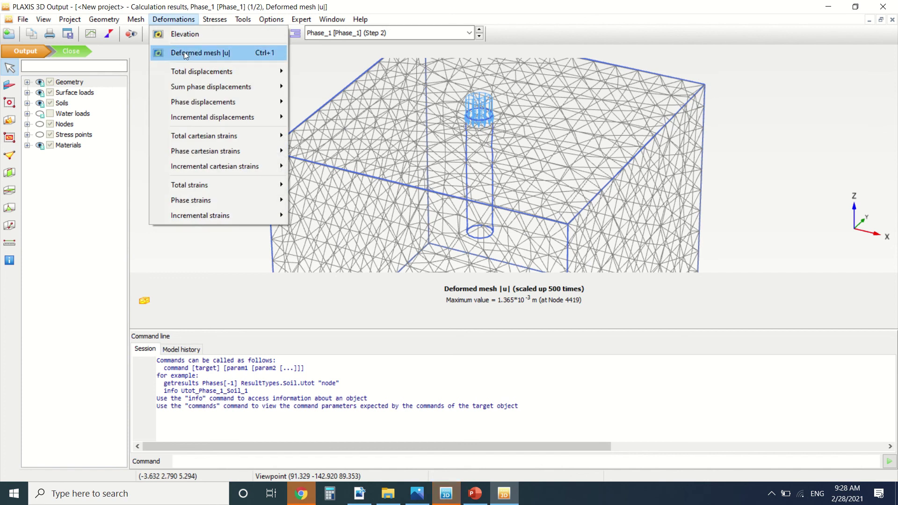
mouse_move(276, 71)
click(311, 71)
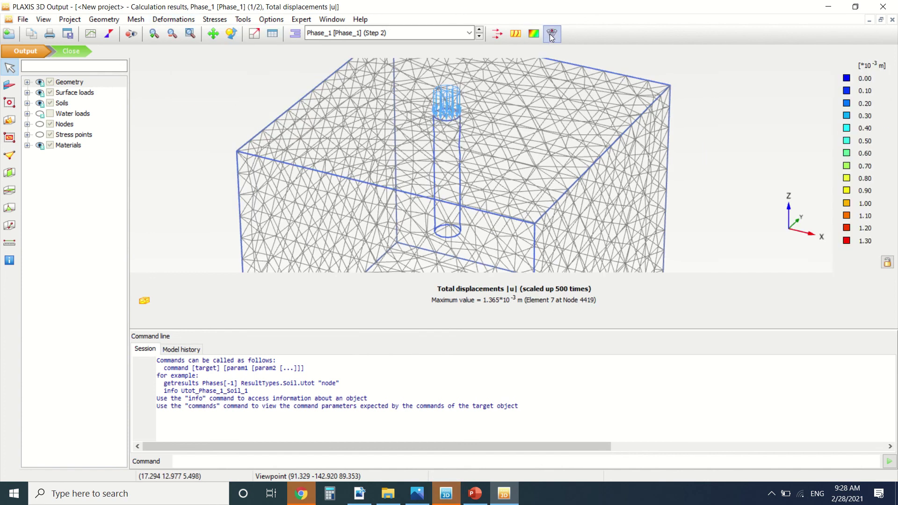
click(552, 36)
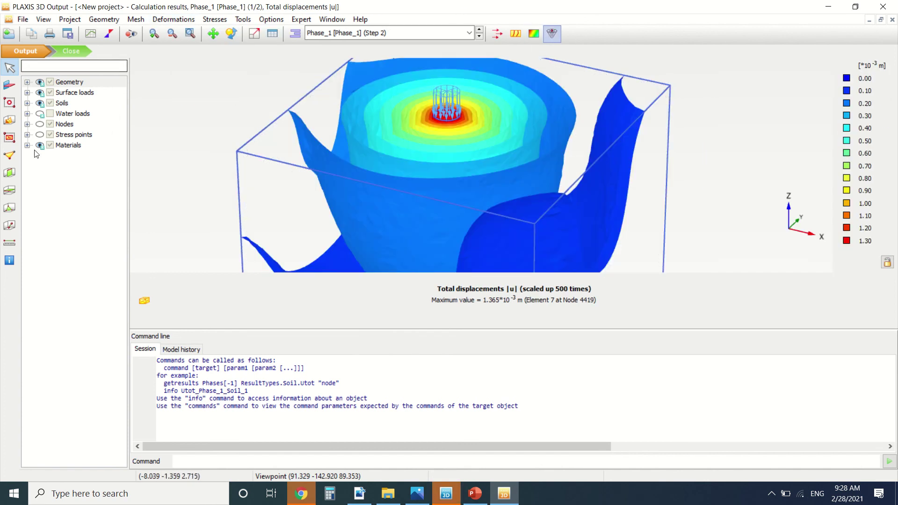
Step: Create a vertical cross section through the column from point X 1, Y 12 m to point X 0, Y 12 m
click(10, 173)
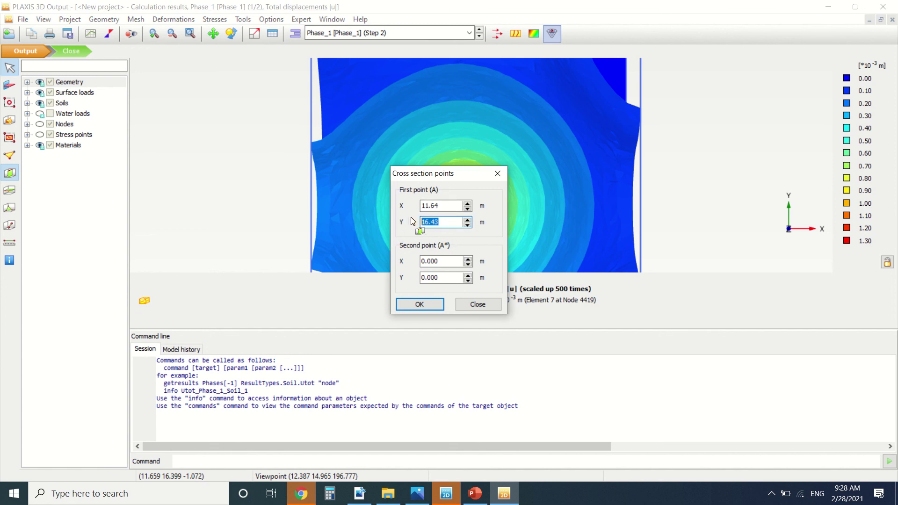
text(12)
key(shift+Tab)
text(1)
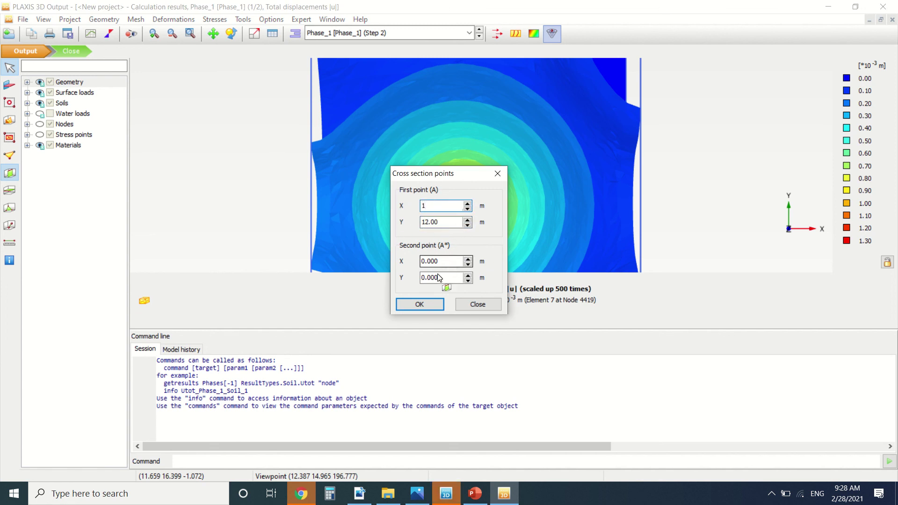
double_click(440, 278)
text(12)
click(437, 302)
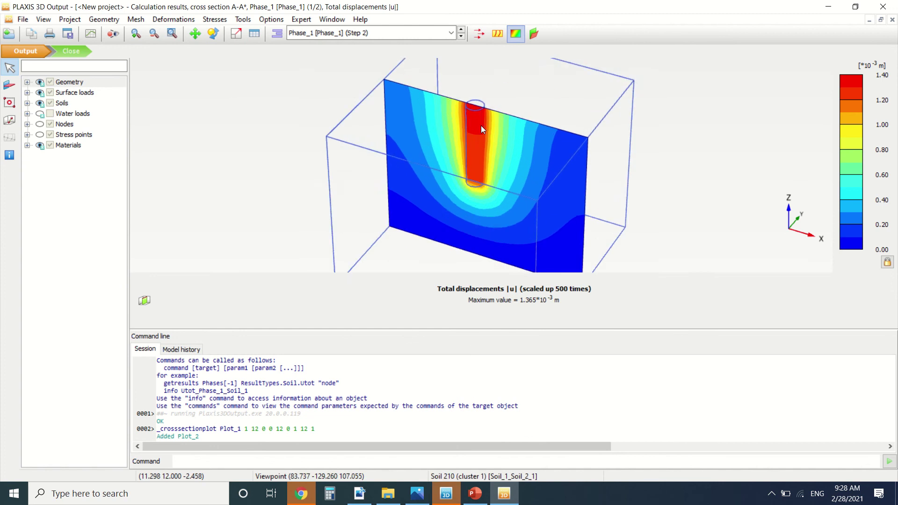
Step: Examine the total displacement |u| contours around the column on the Phase_1 cross section
scroll(481, 126, up, 3)
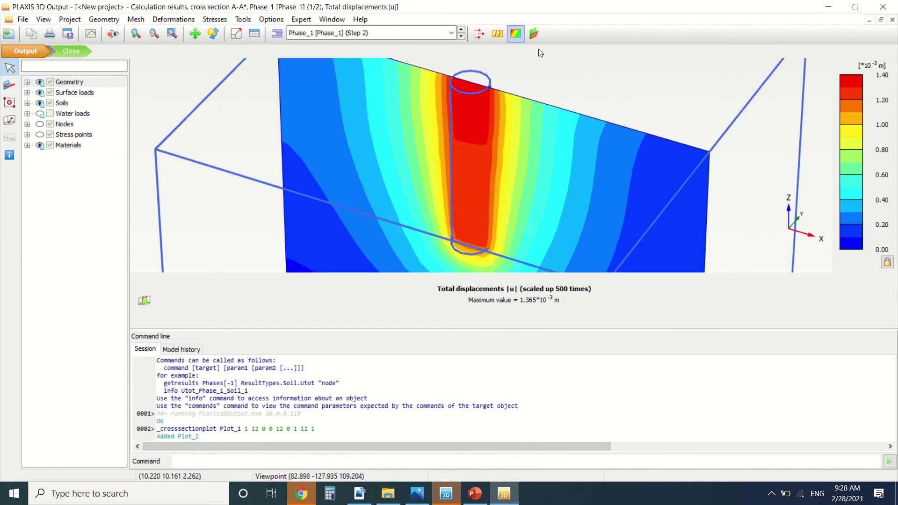
click(214, 33)
drag(505, 244, 472, 128)
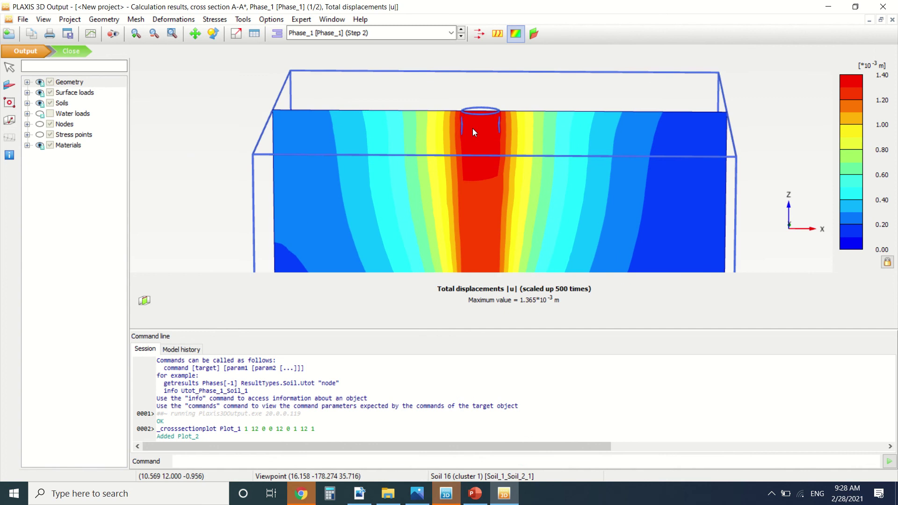
scroll(454, 126, up, 5)
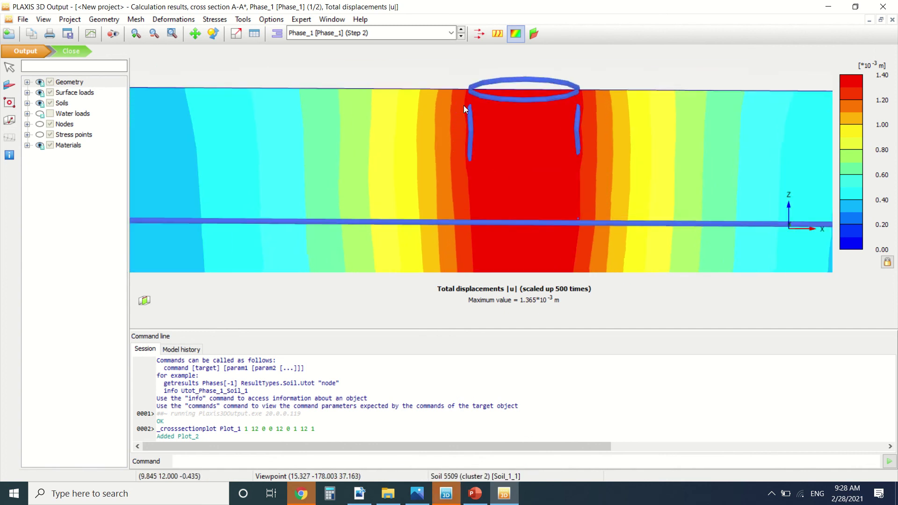
scroll(452, 88, down, 4)
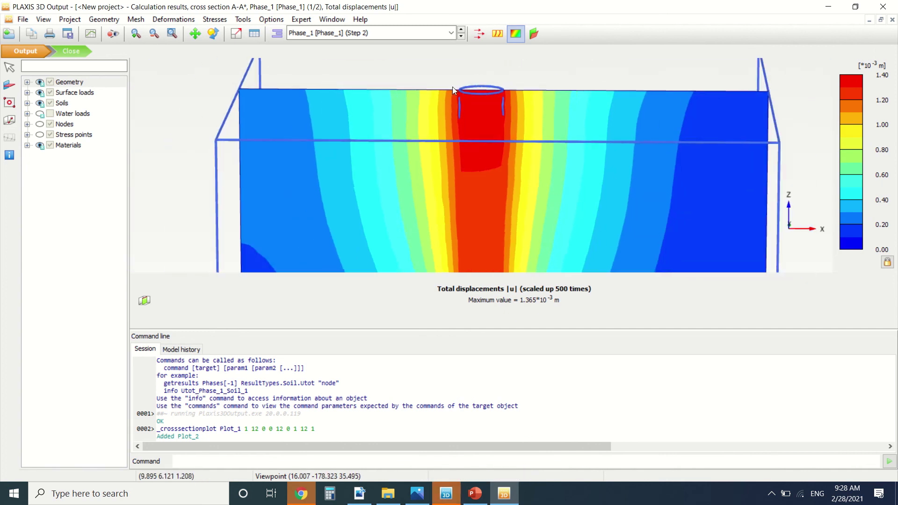
scroll(510, 92, up, 4)
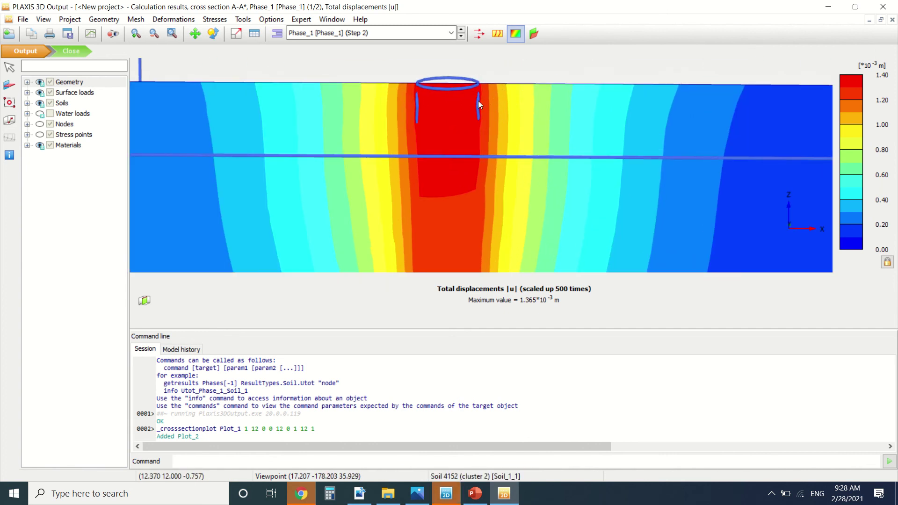
scroll(478, 100, down, 5)
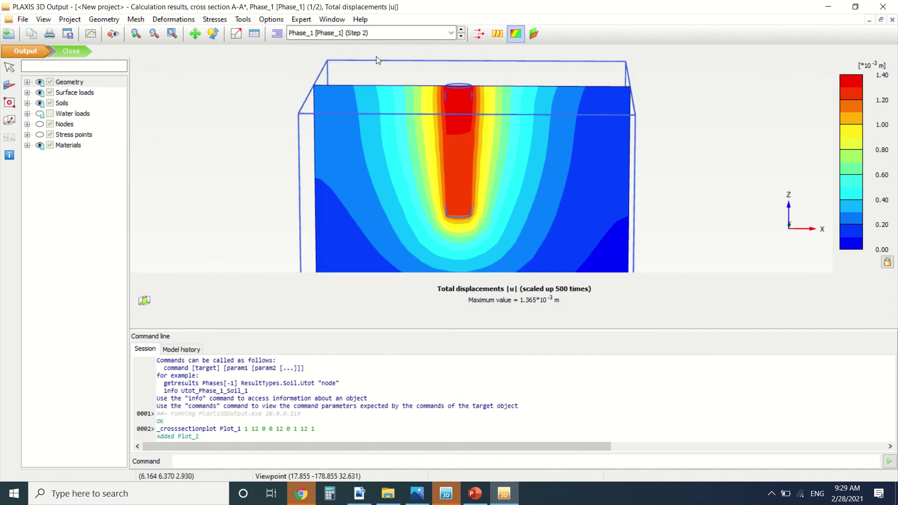
Step: Display the Cartesian effective stress σ'zz on the Phase_1 cross section
click(215, 19)
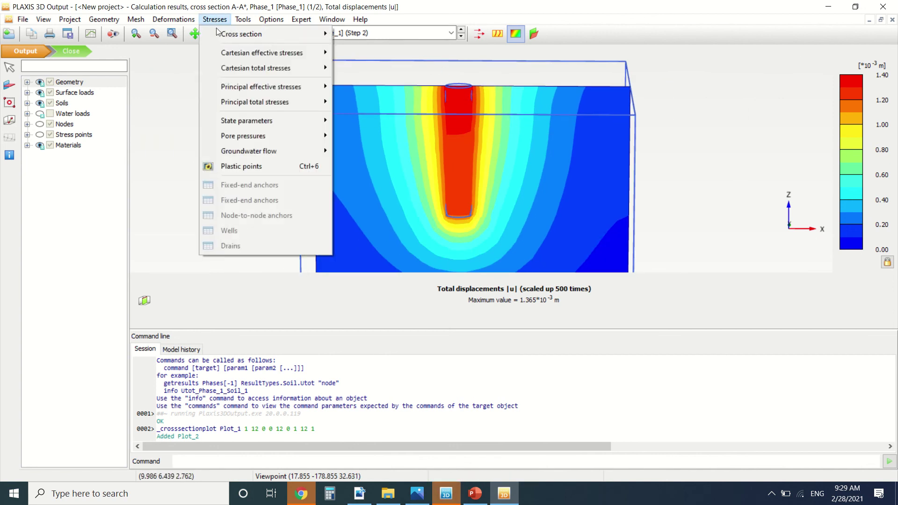
mouse_move(237, 51)
click(375, 80)
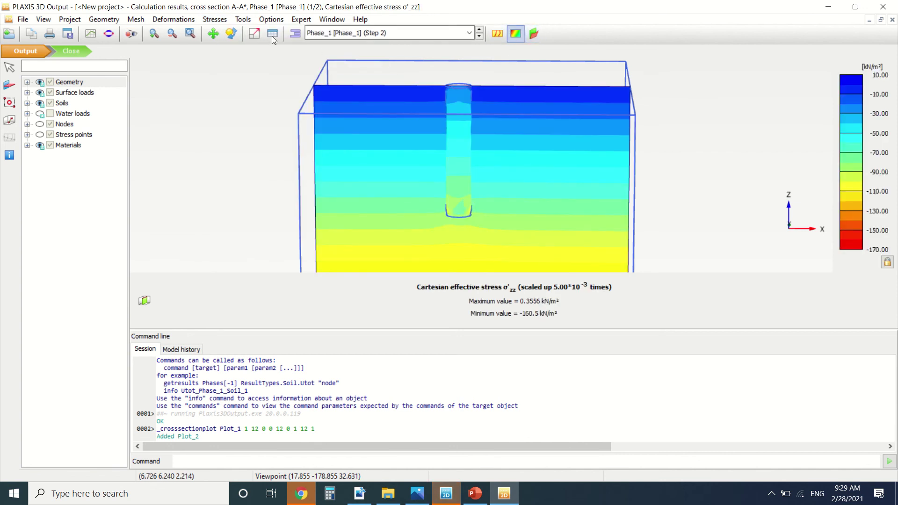
Step: Display the effective principal stresses on the Phase_1 cross section and examine them around the column
click(215, 19)
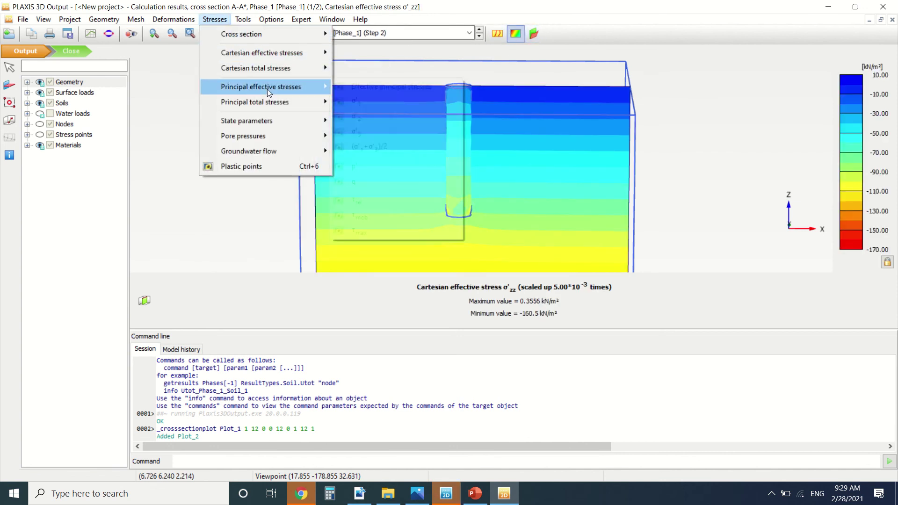
mouse_move(268, 89)
click(370, 86)
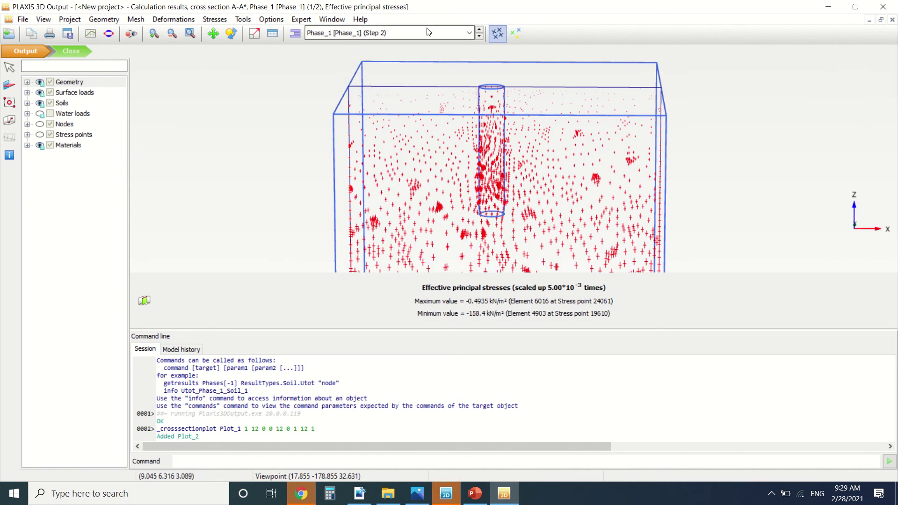
click(231, 33)
drag(603, 255, 580, 139)
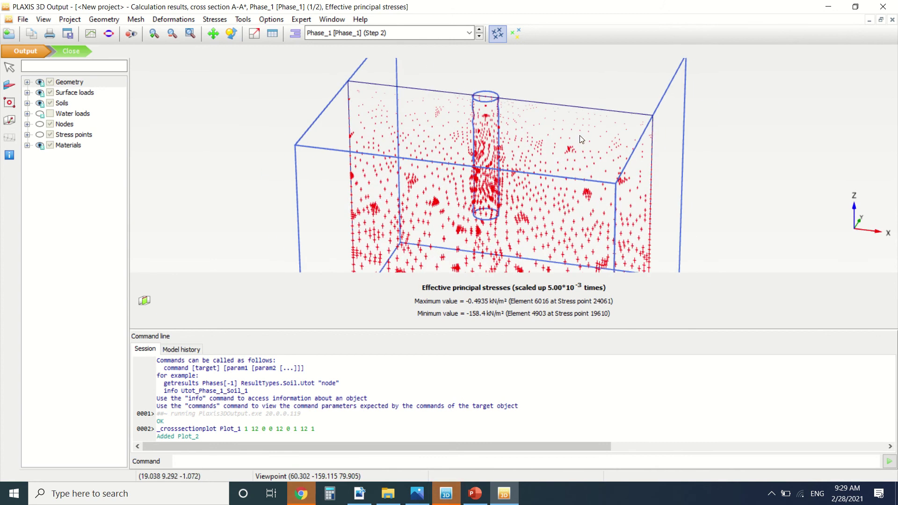
drag(491, 101, 565, 93)
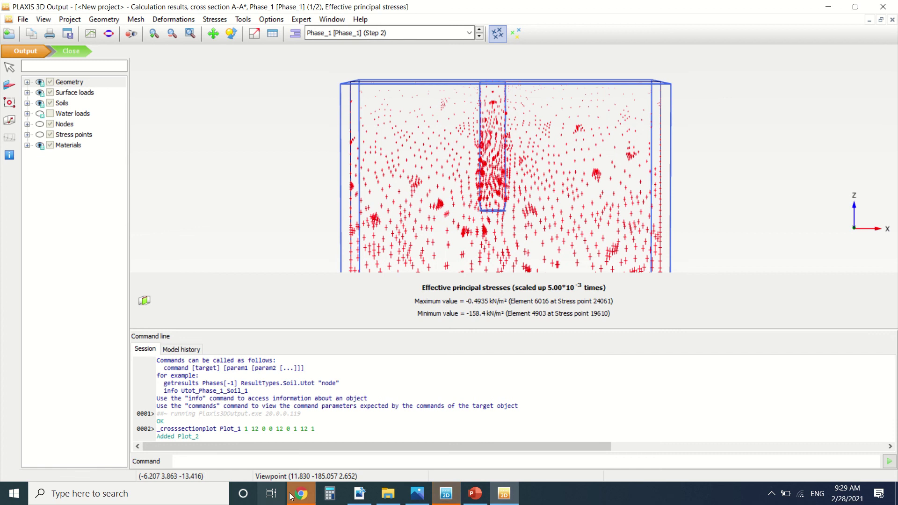
Step: Close the Output results and return to the model's Structures mode to view the loaded column
click(79, 52)
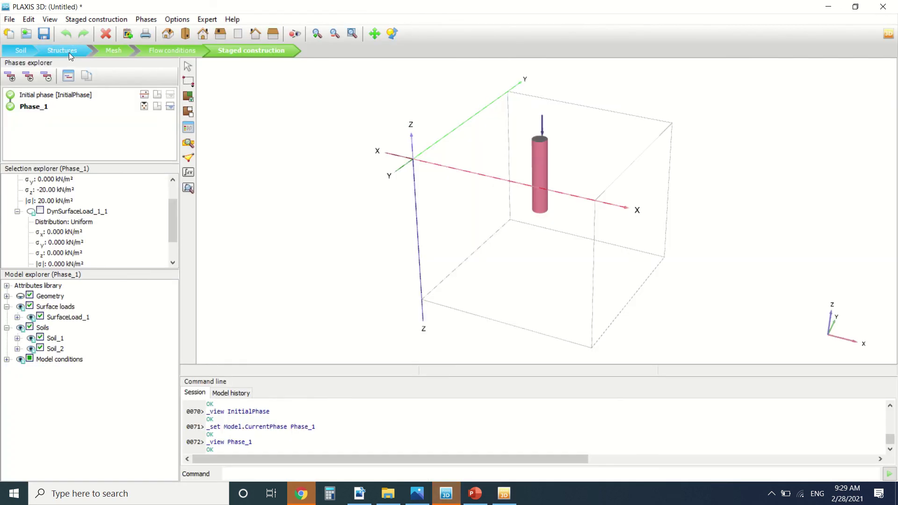
click(68, 51)
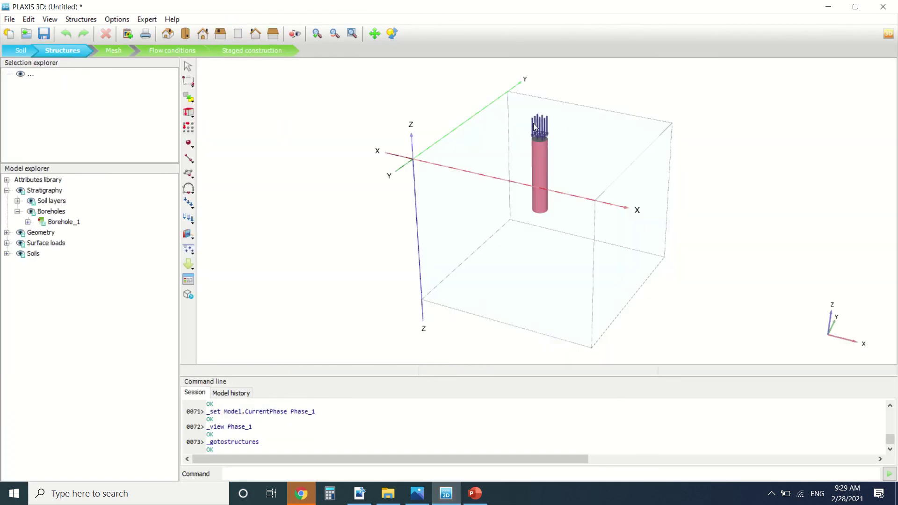
scroll(538, 136, up, 3)
scroll(504, 159, down, 1)
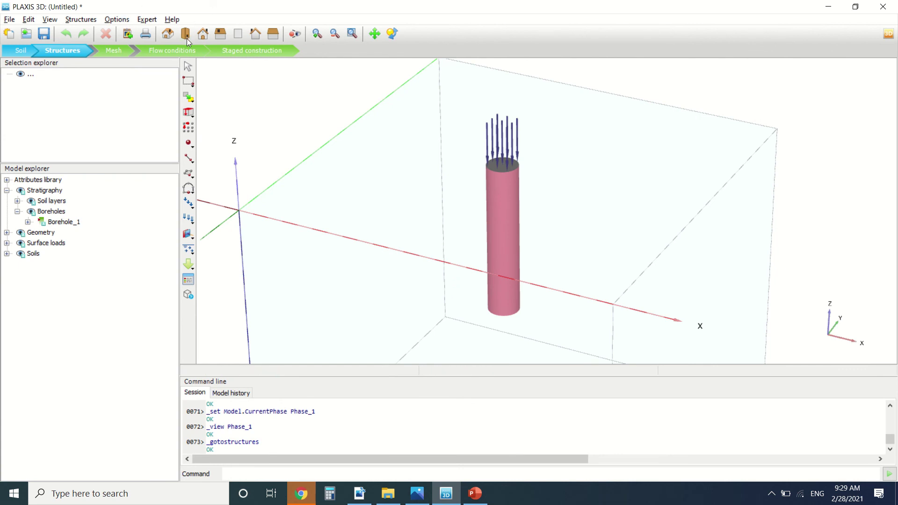
Step: Show the model in front view in the XZ plane, focused on the column and its surface load
click(203, 34)
scroll(499, 194, up, 2)
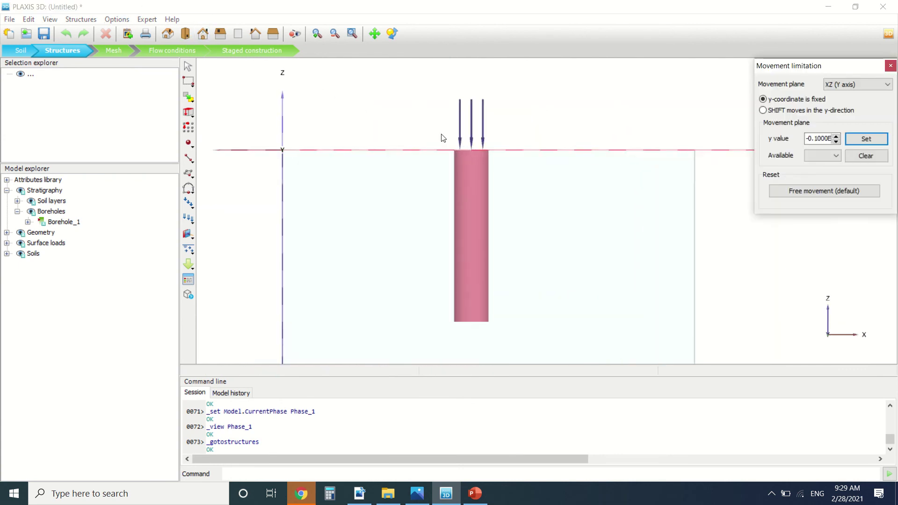
scroll(437, 150, down, 1)
scroll(421, 142, up, 2)
scroll(334, 121, down, 1)
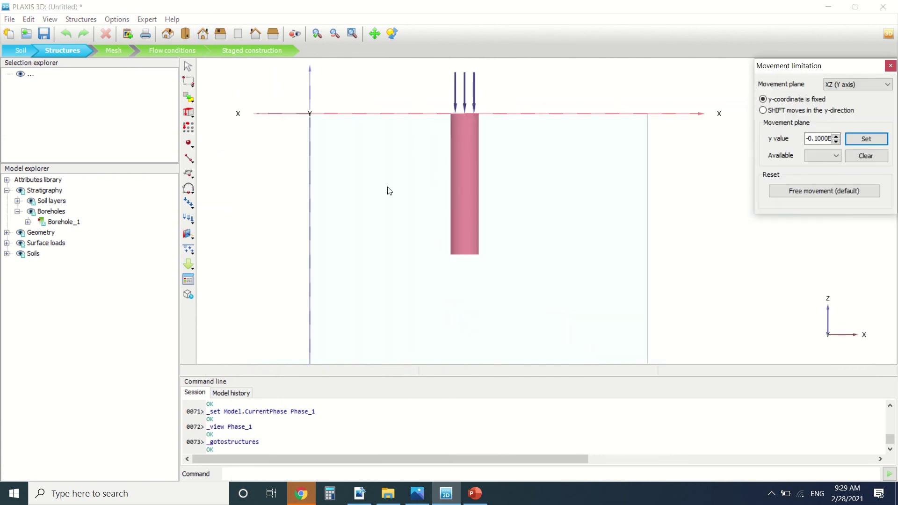